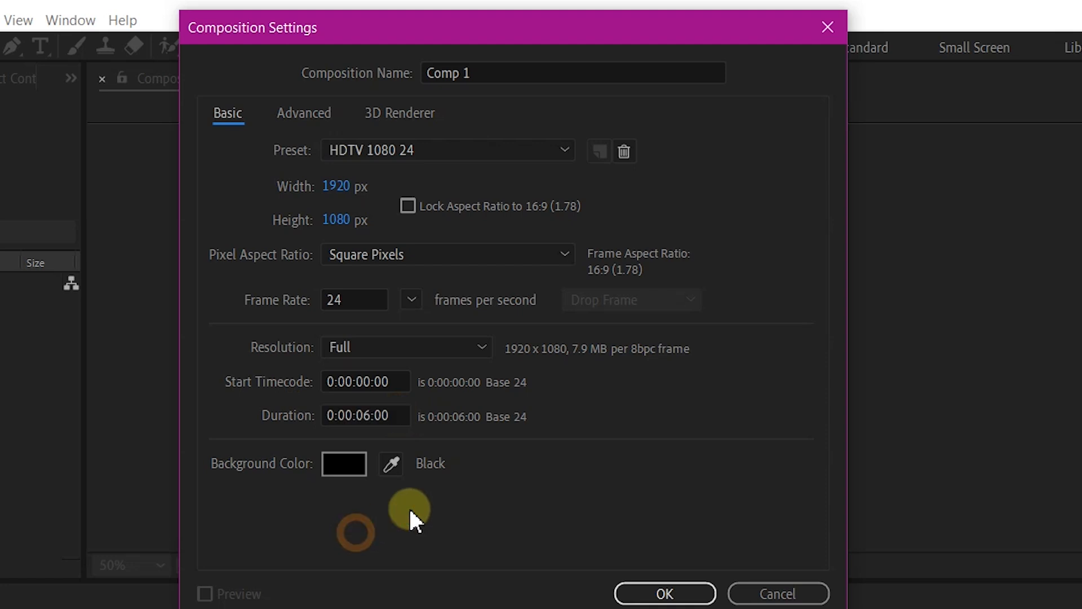
Create Comp 1 at 1920 × 1080, 24 fps and 6 seconds, and draw a small wide rectangle centred in it
left_click(665, 593)
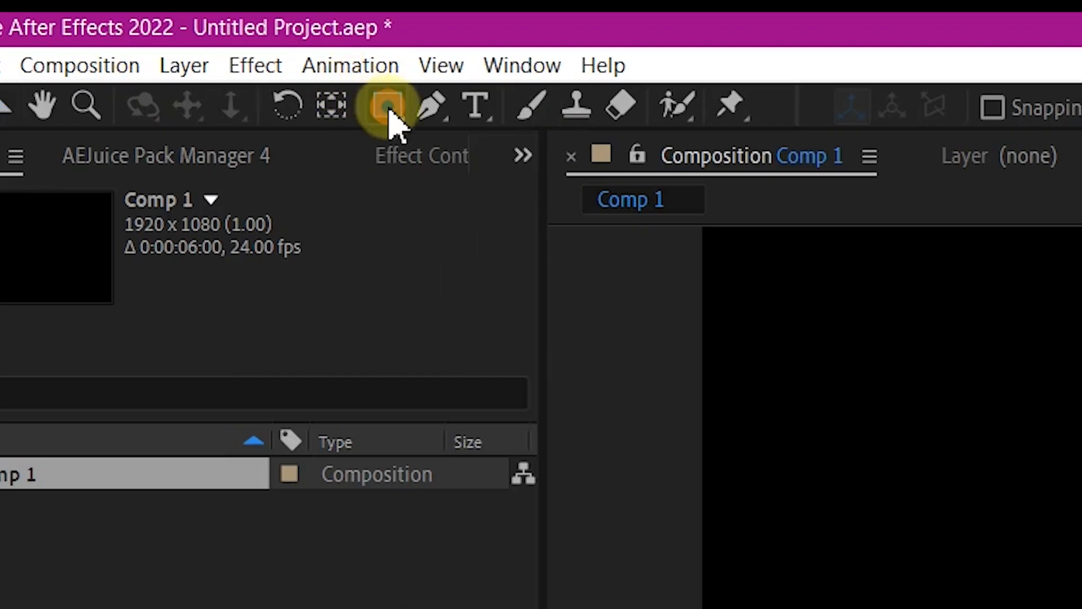
left_click_drag(198, 57, 227, 83)
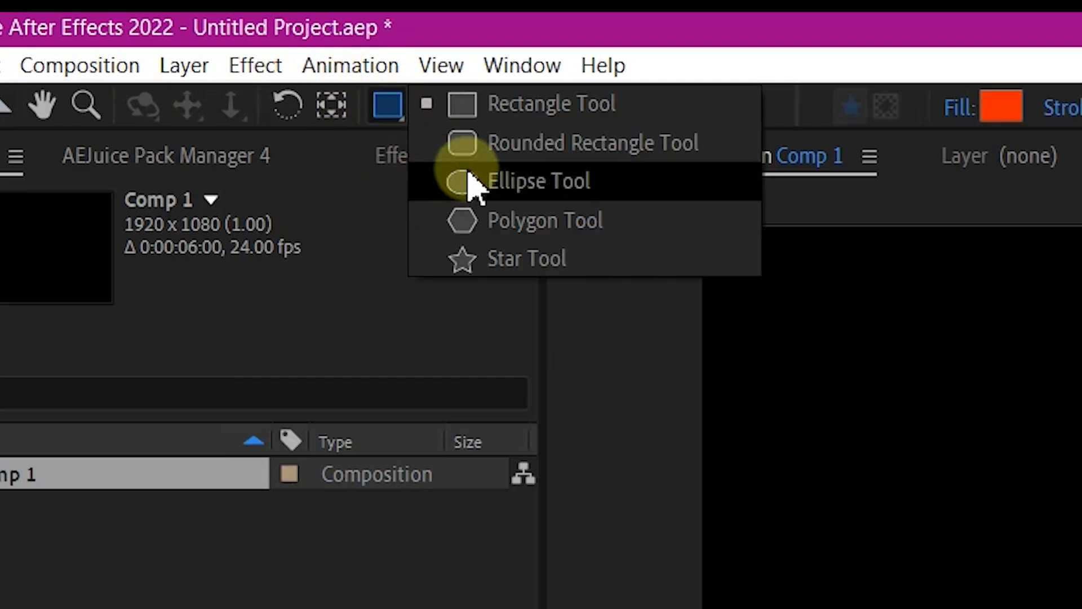
left_click(510, 259)
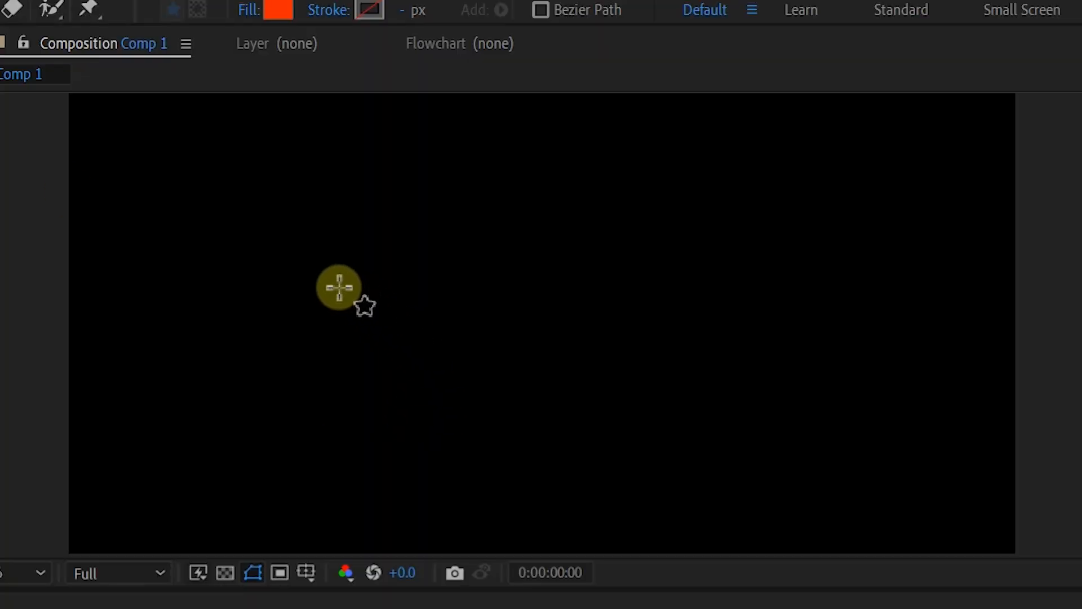
left_click_drag(333, 285, 605, 336)
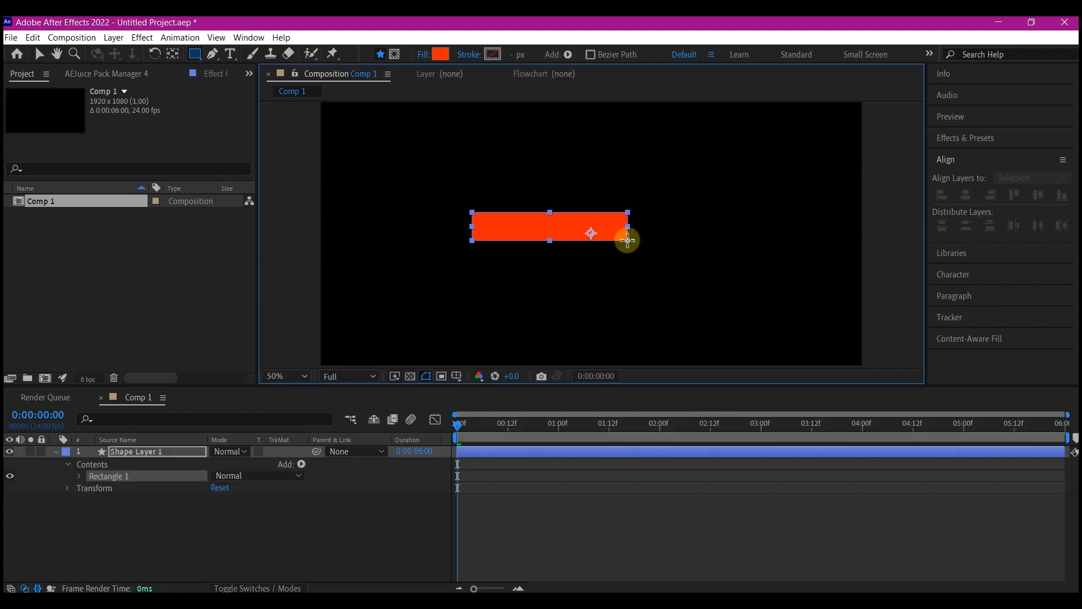
left_click_drag(627, 240, 627, 240)
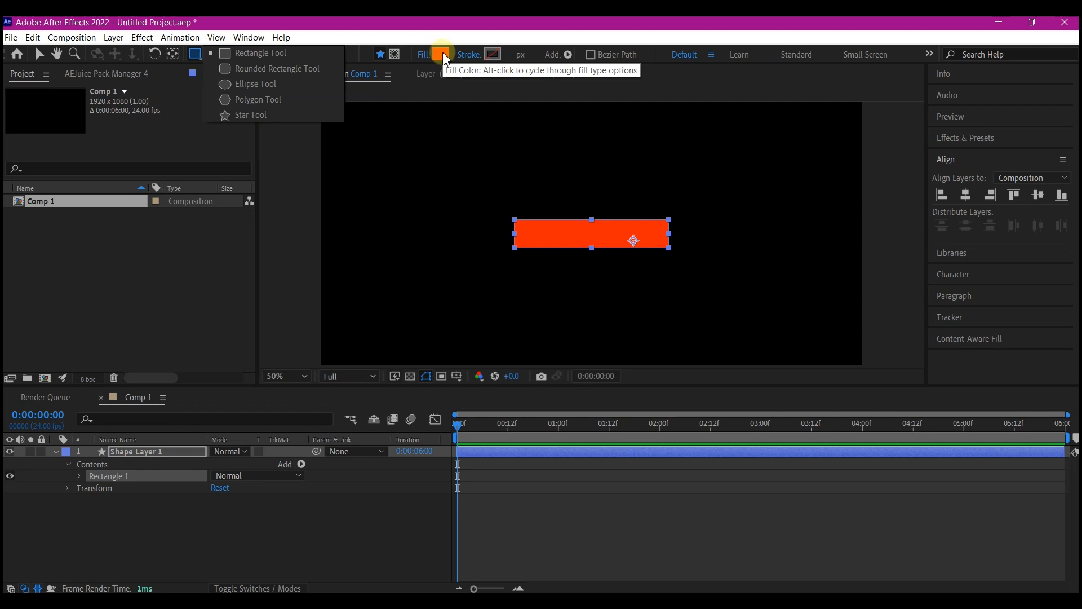
Change the rectangle's fill color to bright blue
left_click(444, 55)
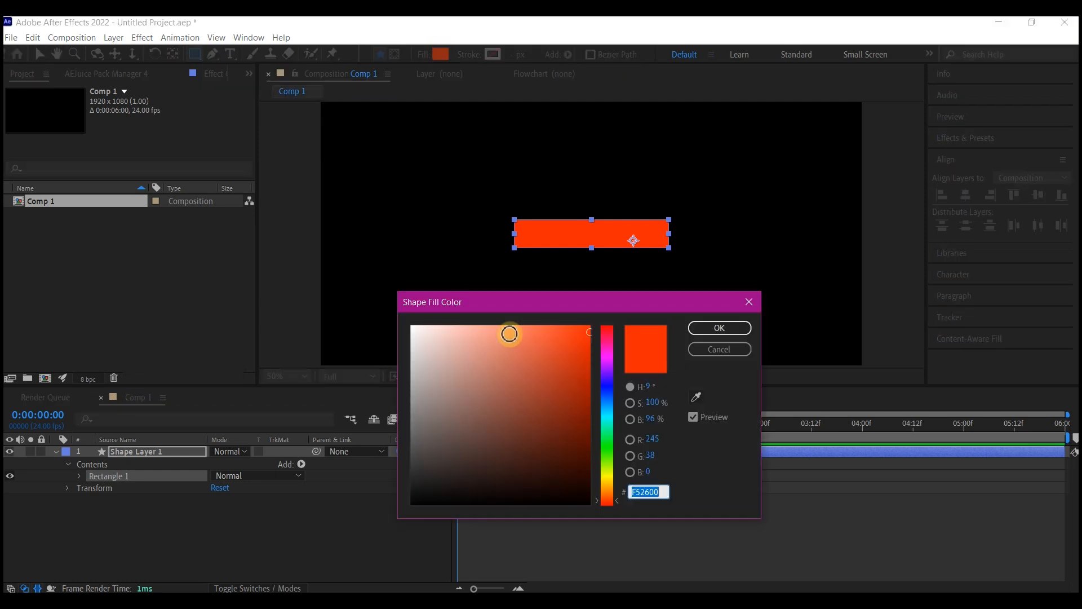
left_click(603, 407)
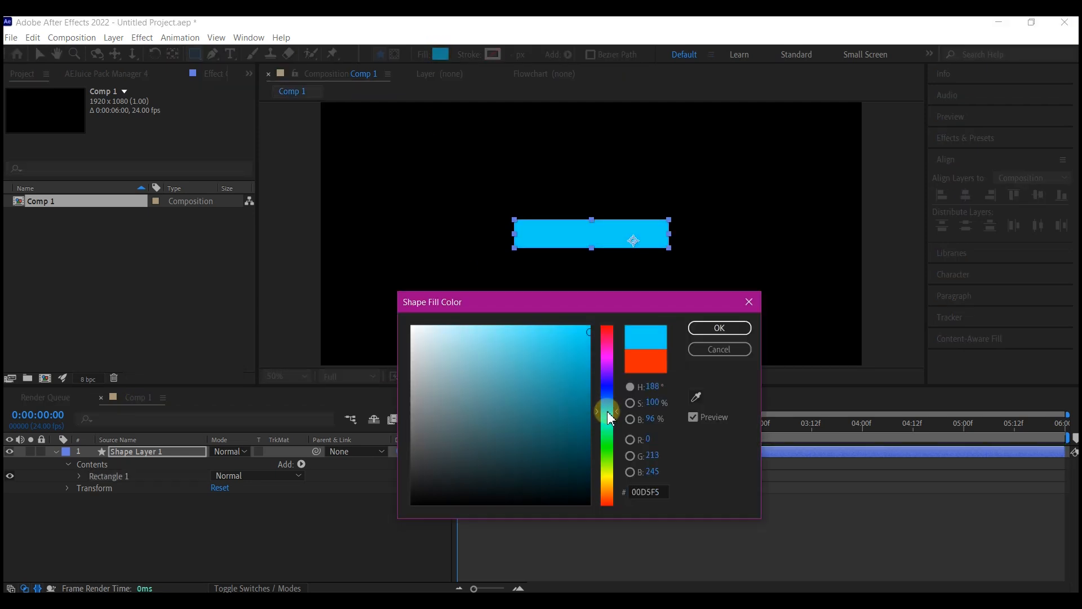
left_click(714, 330)
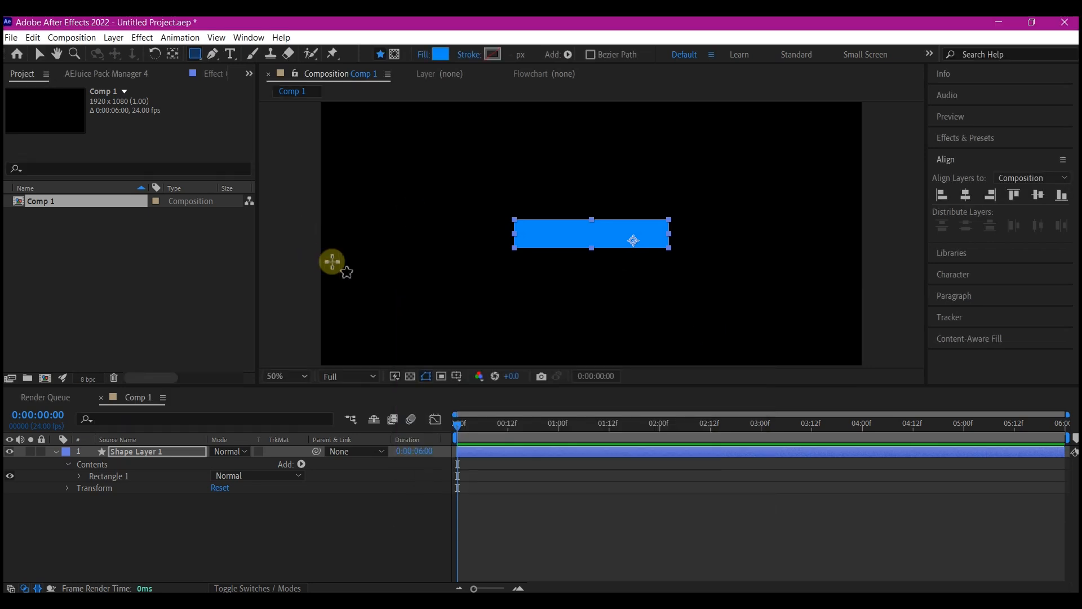
Add a horizontal text layer reading "MR GRAPHICS" over the blue rectangle
left_click(230, 54)
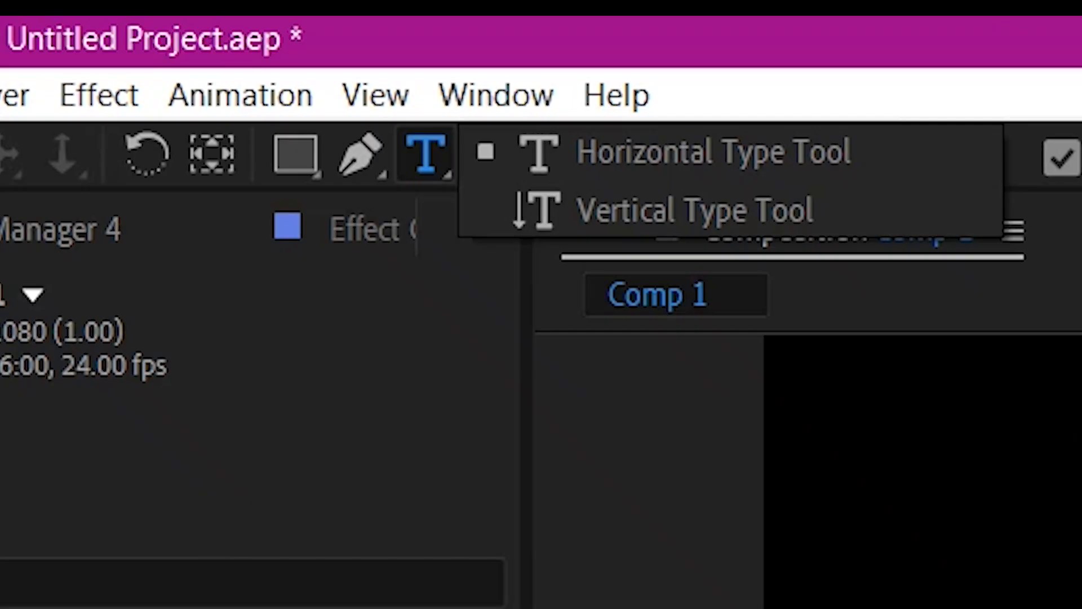
left_click(308, 53)
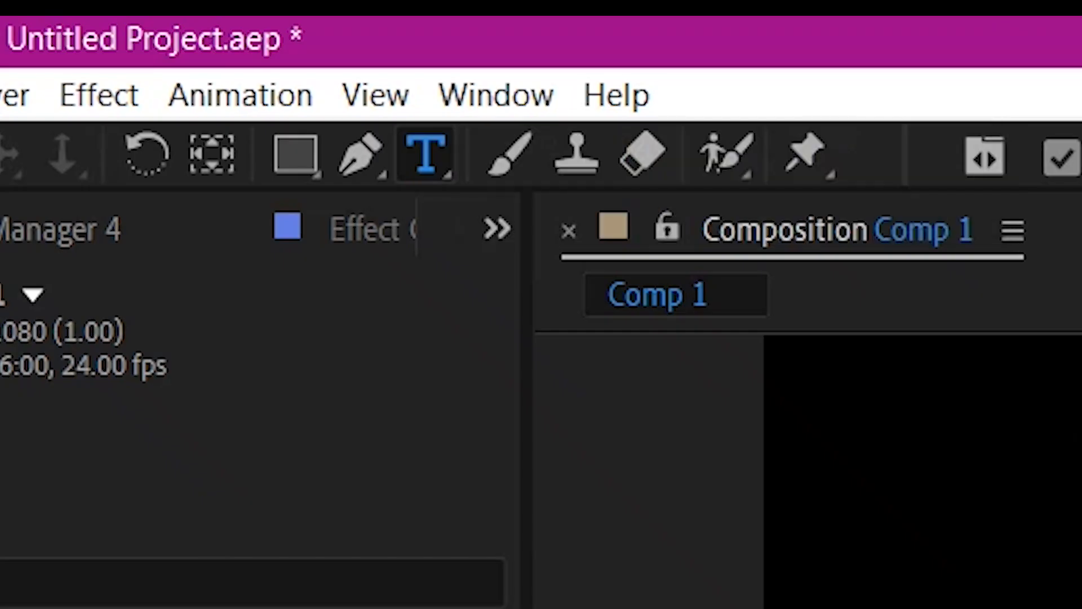
type("MR ")
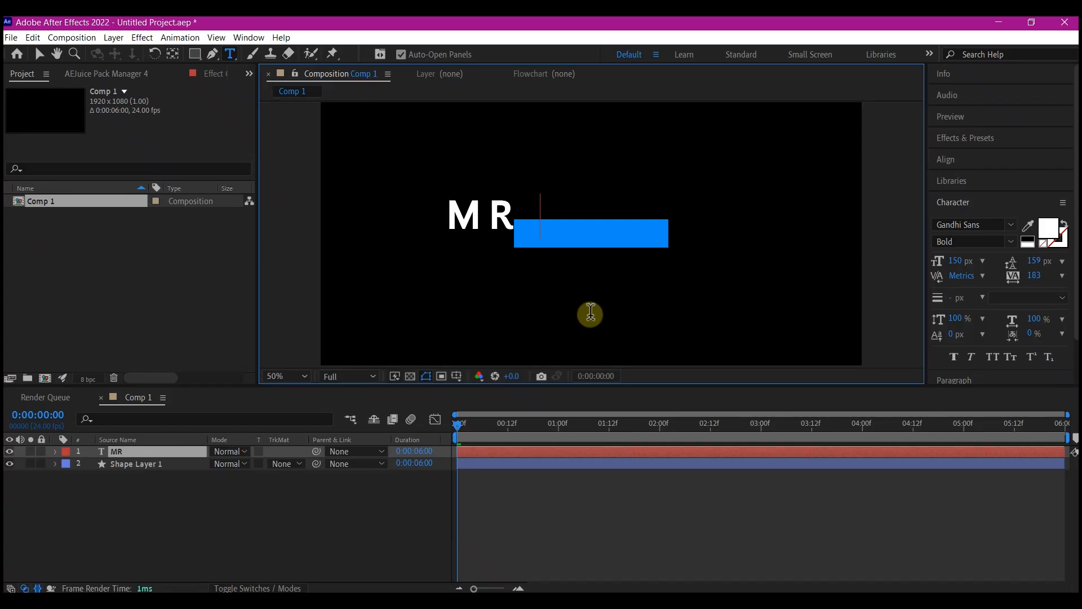
type("GRAPHICS")
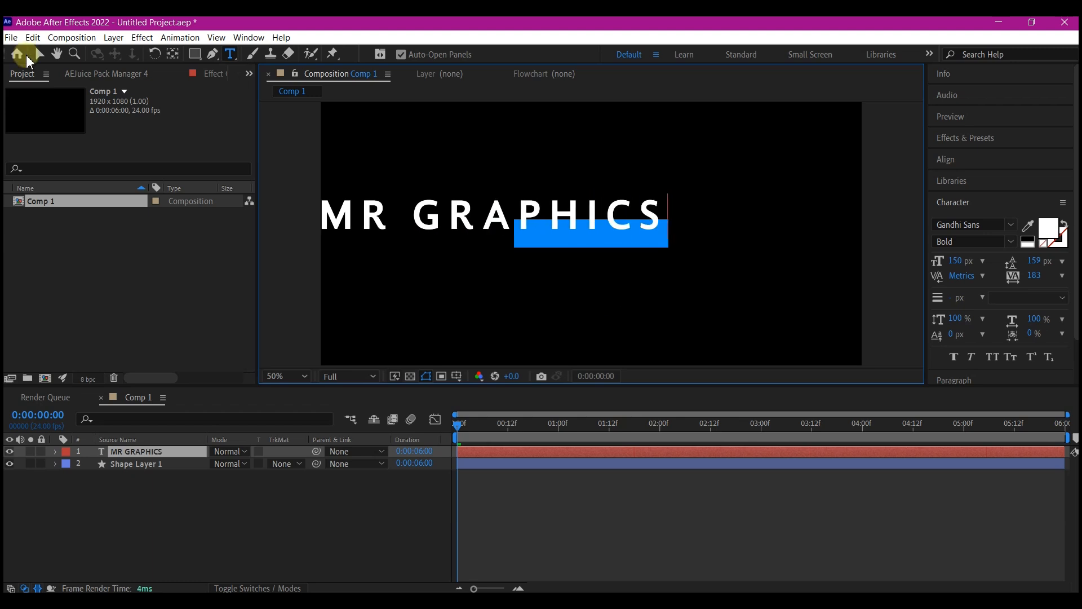
left_click(39, 54)
Reduce the MR GRAPHICS text's tracking and shrink its font size to 65 px so it fits inside the blue rectangle
left_click(976, 140)
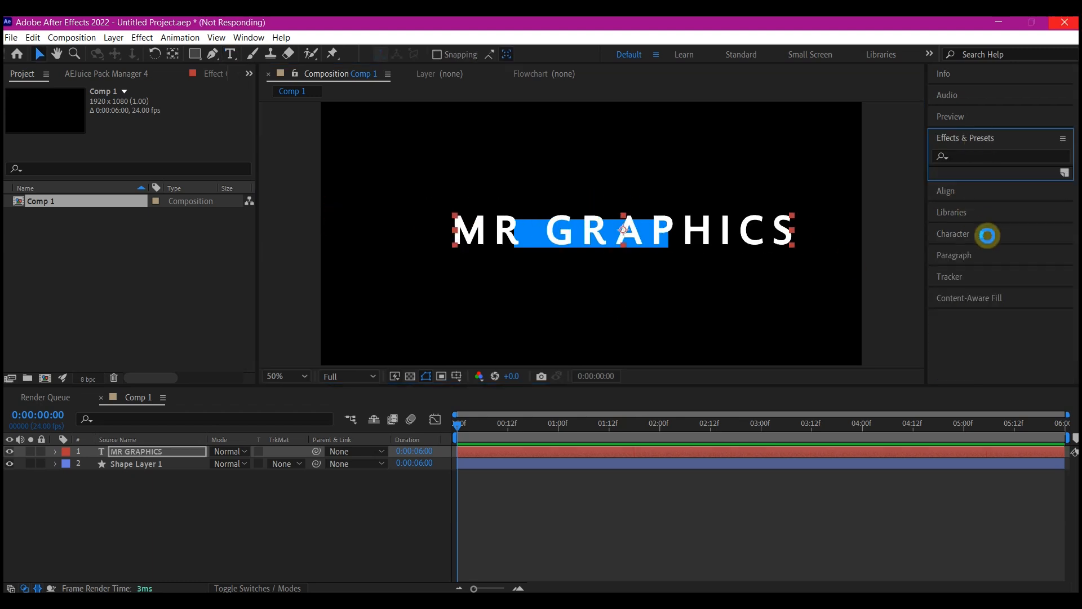
left_click(965, 139)
left_click(953, 202)
left_click_drag(1038, 275, 850, 278)
left_click_drag(960, 260, 913, 260)
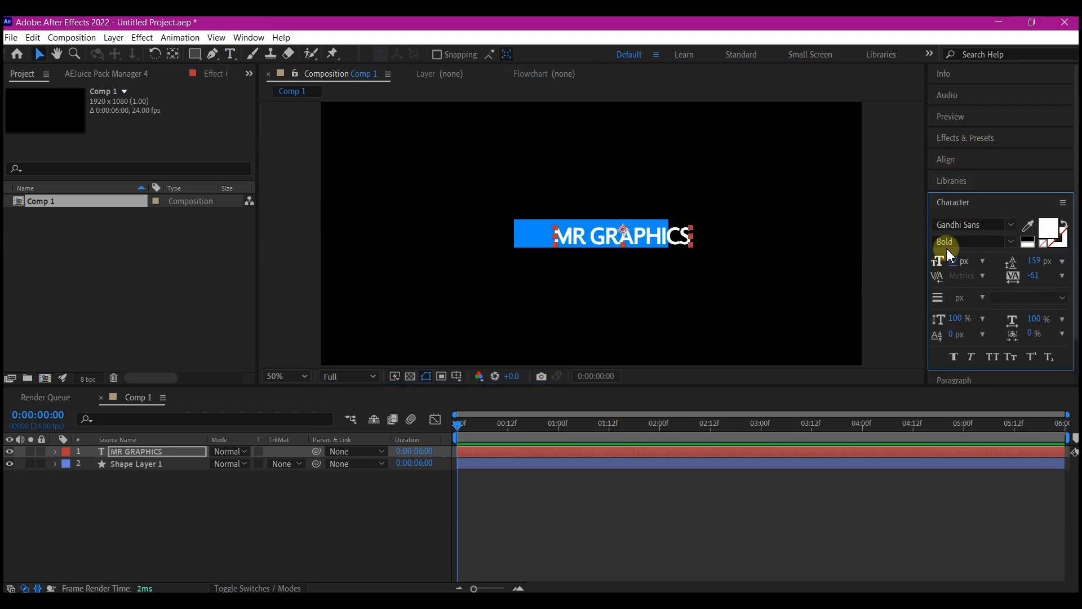
Center the MR GRAPHICS text horizontally and vertically in the composition
left_click(946, 159)
left_click(965, 195)
left_click(1038, 195)
Duplicate the title text and make the copy a 40 px Regular subtitle reading "Lower Third A nimation" just below the blue box
left_click(584, 232)
key("ctrl+d")
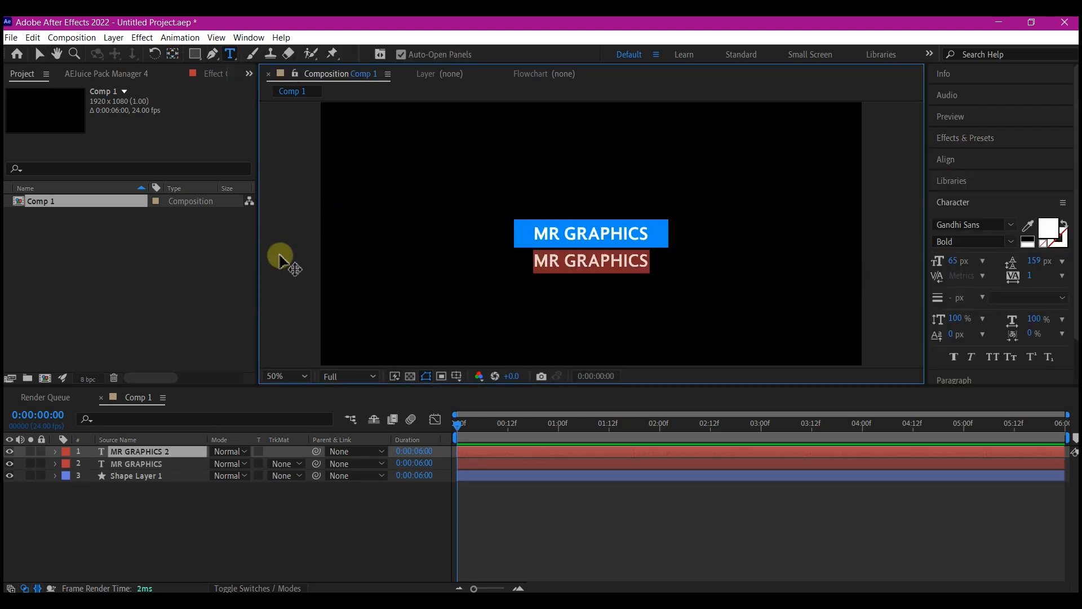
type("Lower Third A nimation")
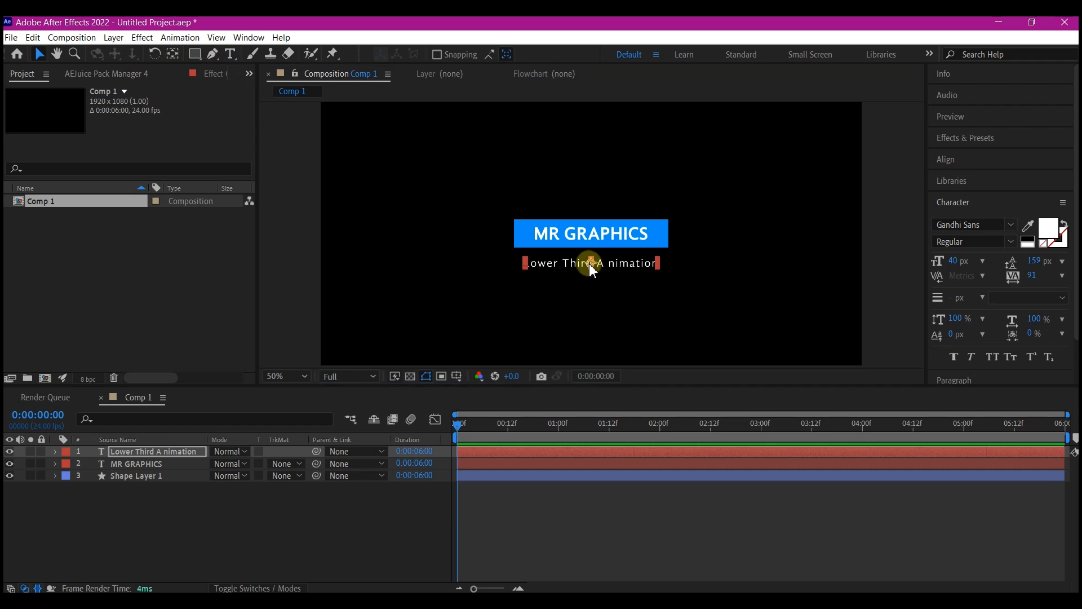
left_click_drag(593, 270, 588, 259)
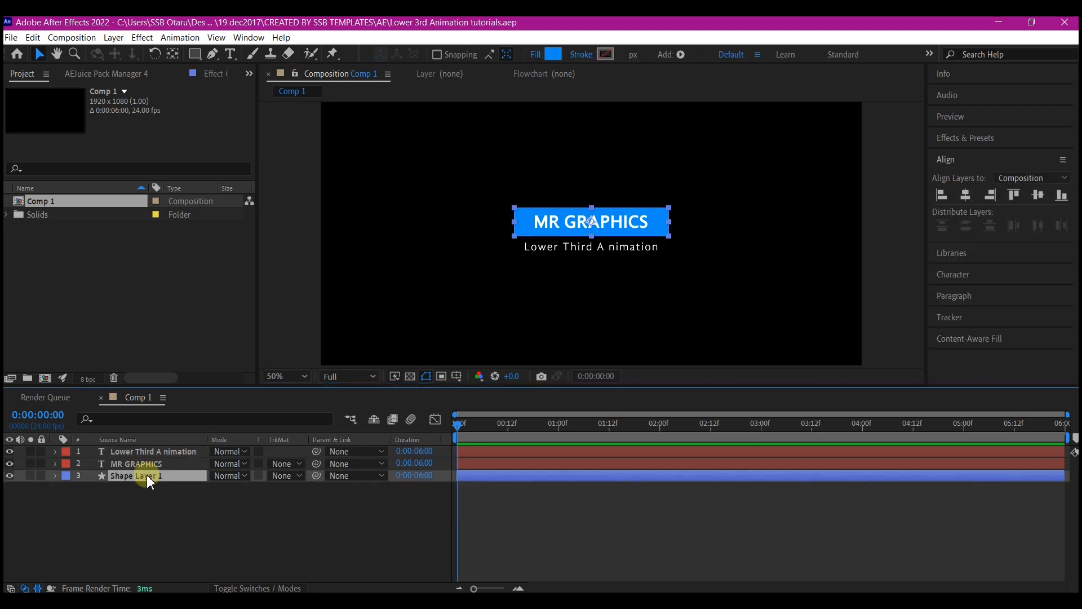
Rename the rectangle's shape layer as box and parent the MR GRAPHICS layer to it
key("Return")
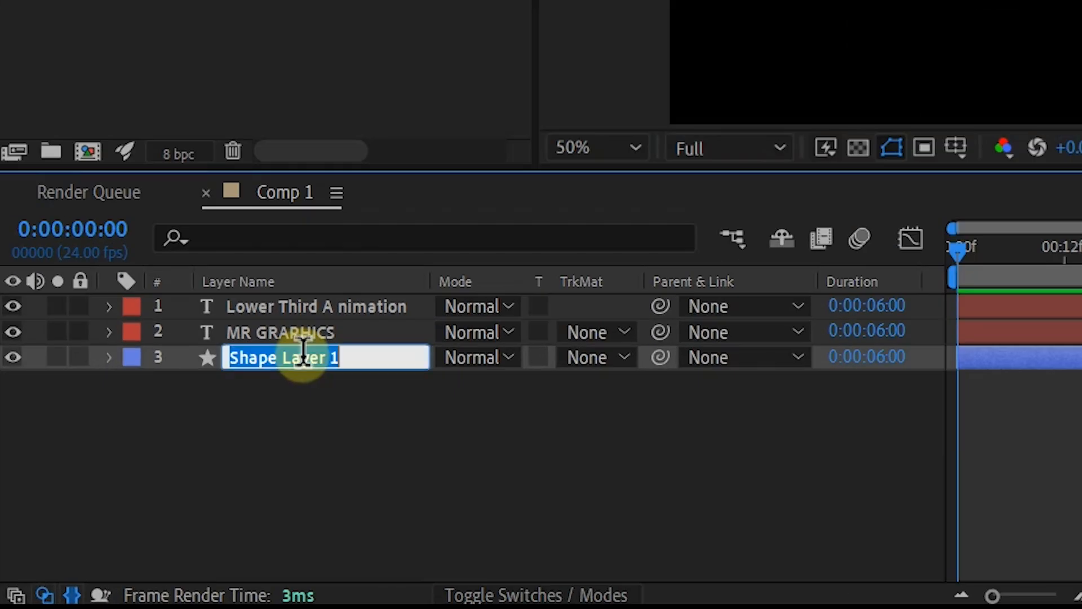
type("box")
key("Return")
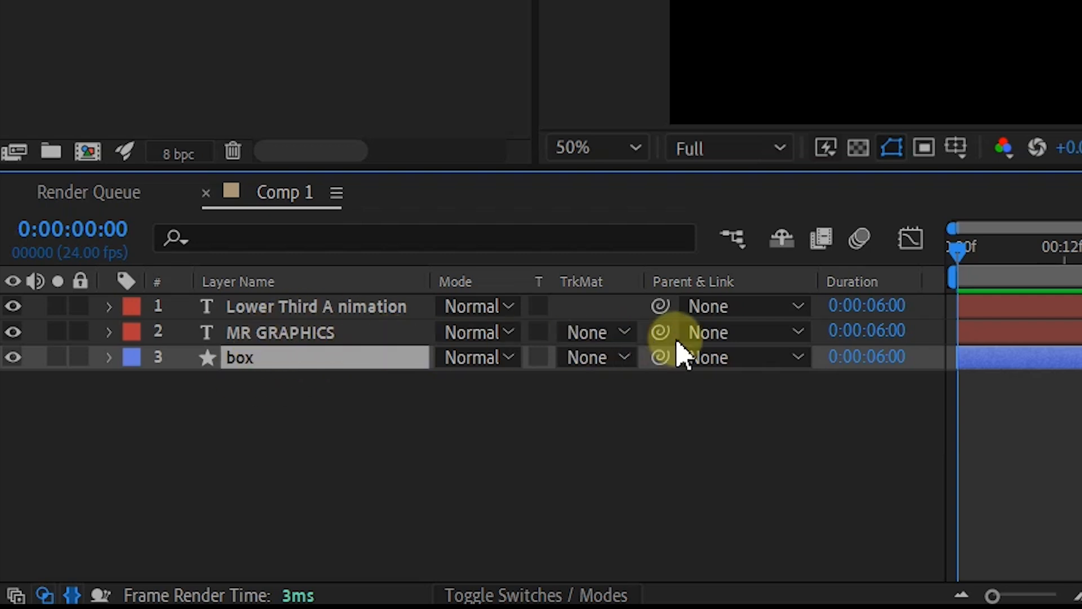
left_click_drag(660, 332, 330, 361)
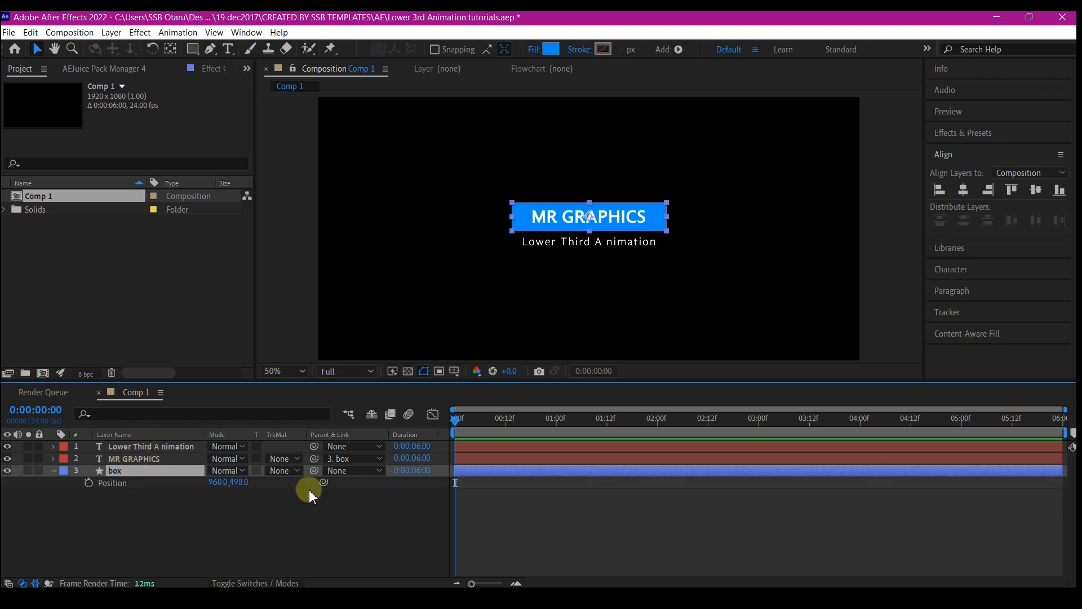
Keyframe the box layer's Position at frame 12, and at frame 0 raise the box to about 960, 384
left_click(506, 423)
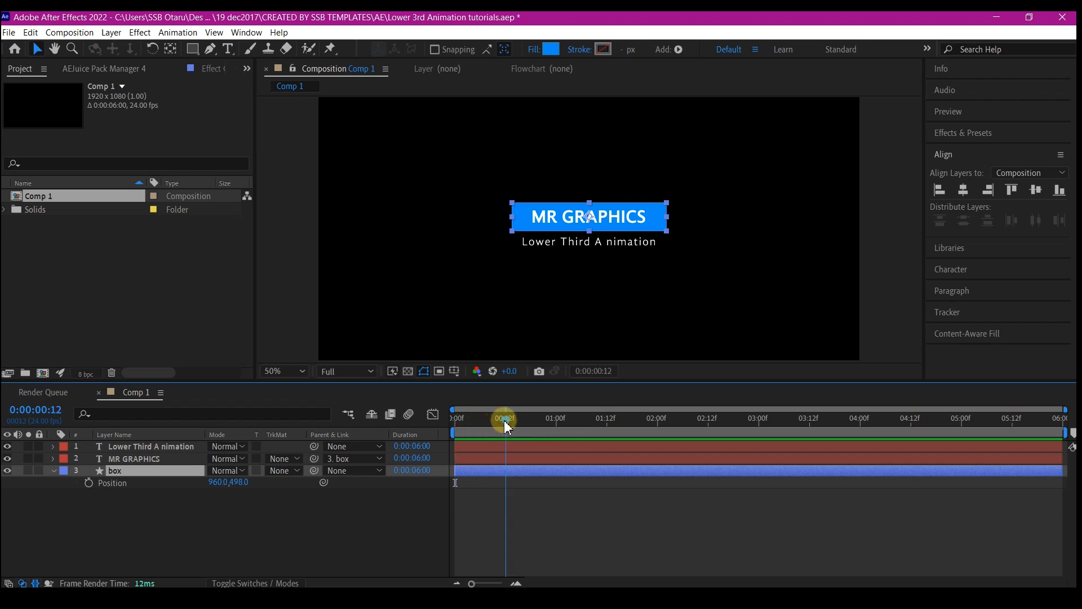
left_click(88, 483)
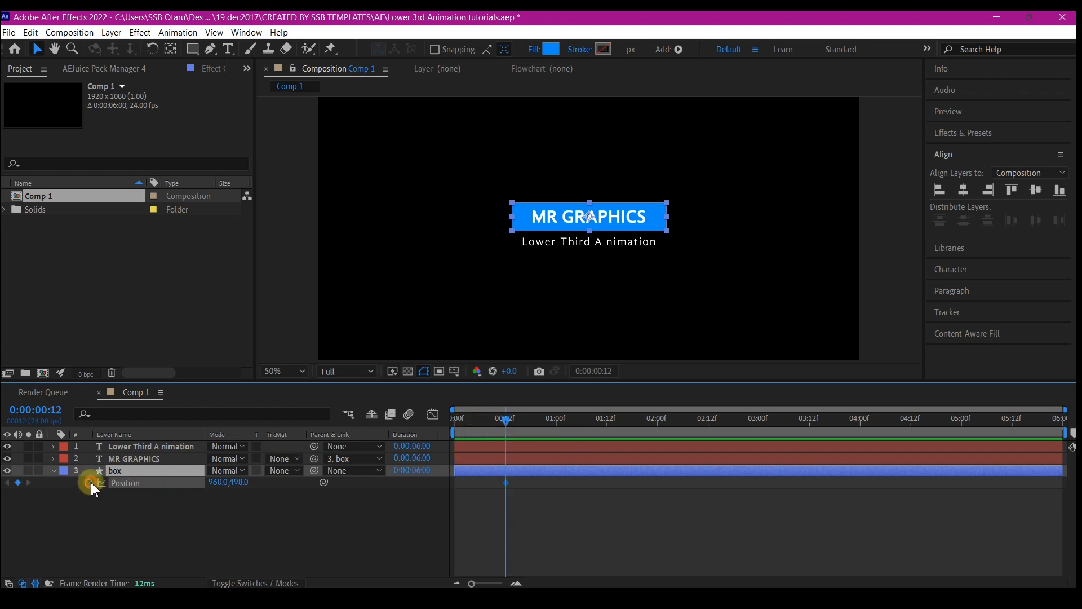
left_click(458, 418)
left_click_drag(449, 421, 439, 423)
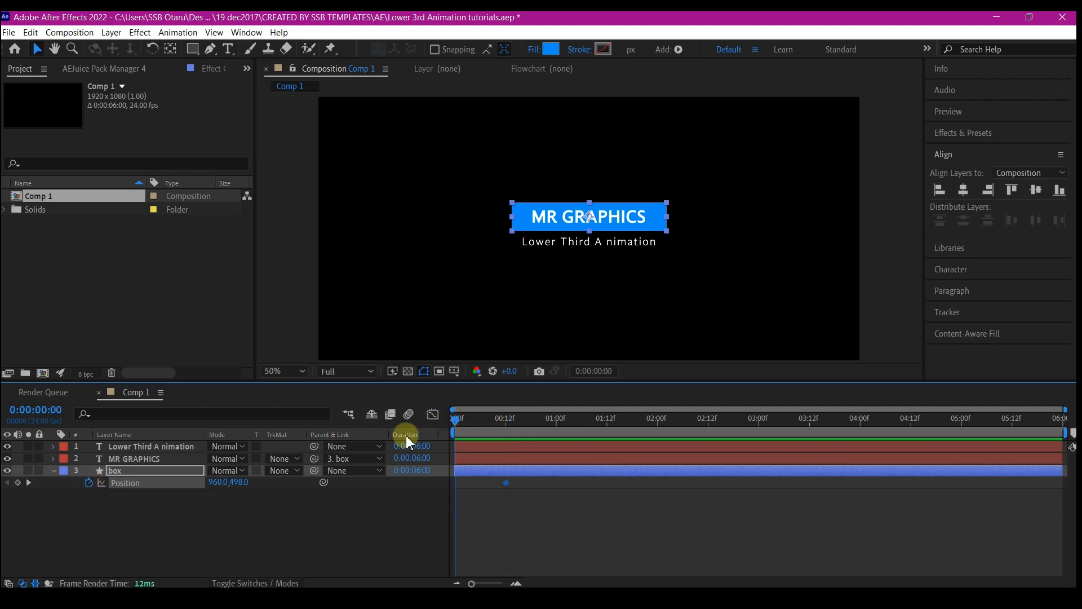
left_click(172, 472)
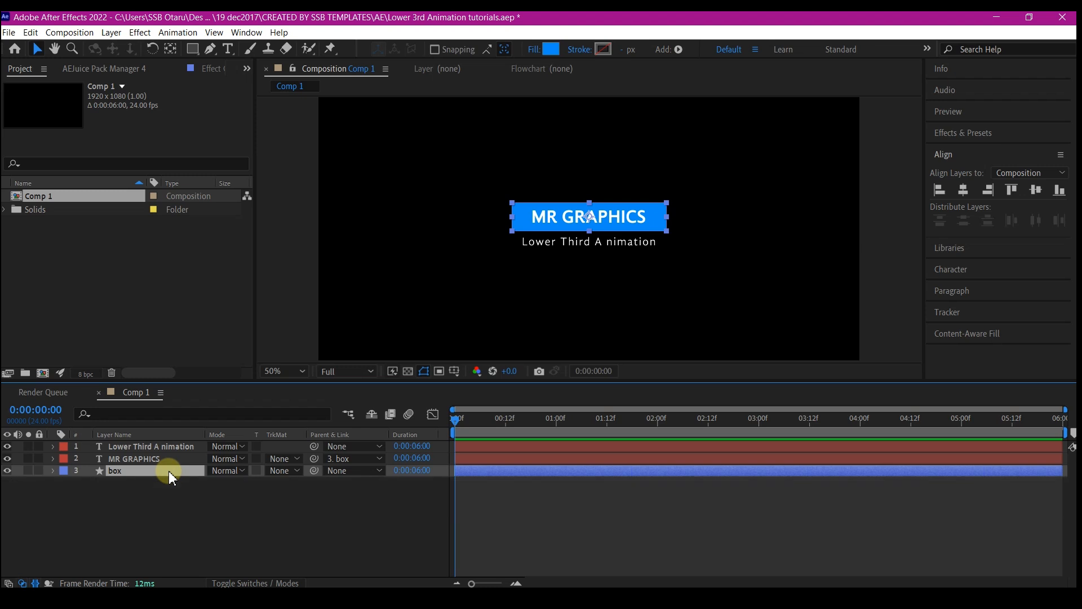
key("p")
left_click_drag(545, 484, 428, 502)
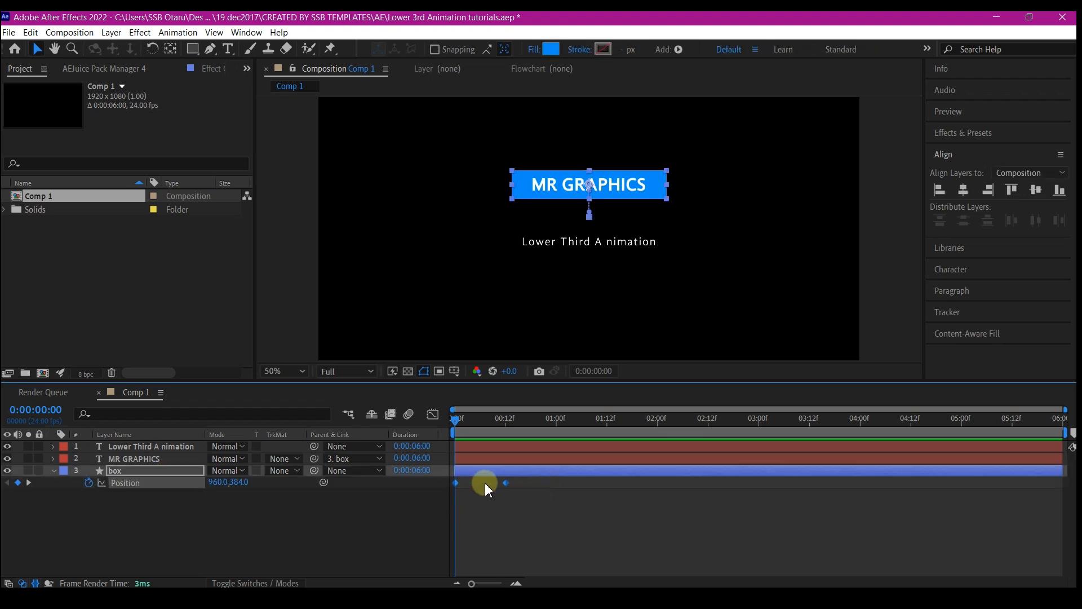
Apply Easy Ease to the box layer's Position keyframes
right_click(507, 484)
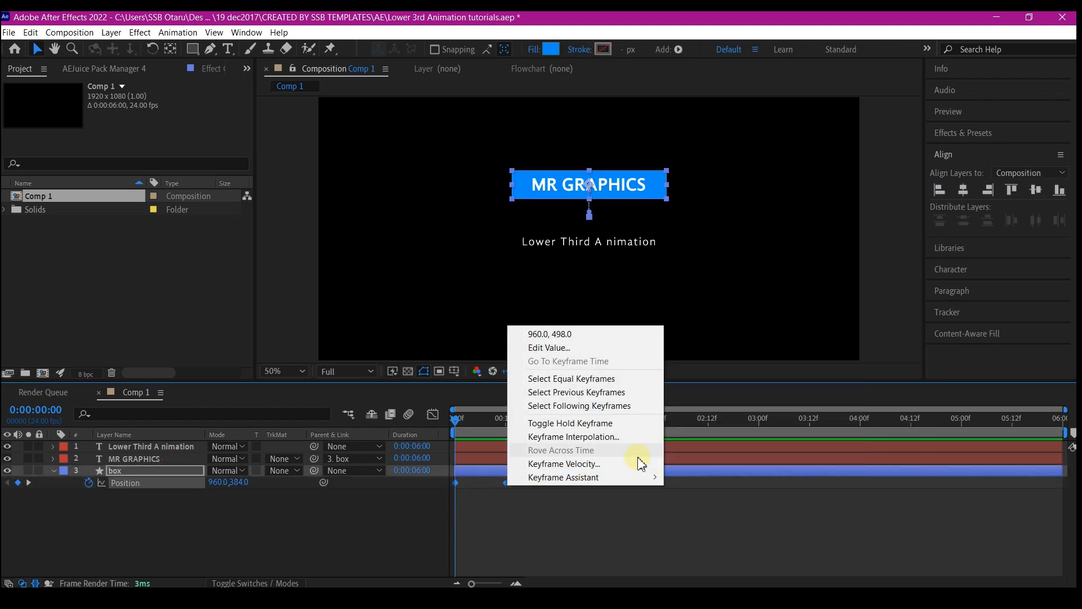
mouse_move(612, 477)
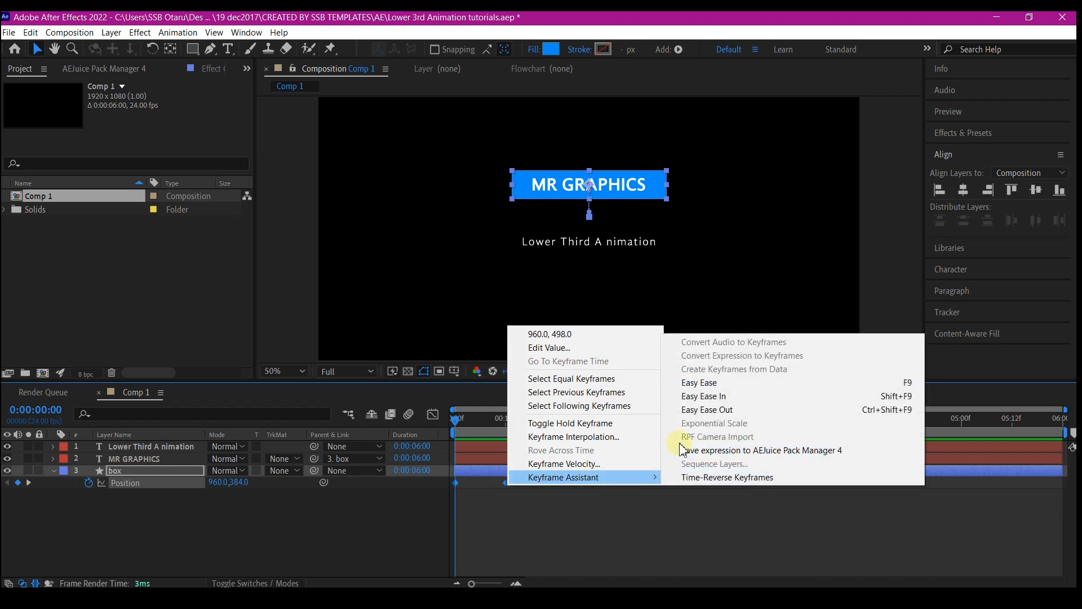
left_click(686, 383)
Lengthen the incoming ease of the frame 12 Position keyframe in the speed graph so the box slows down gradually
left_click(433, 414)
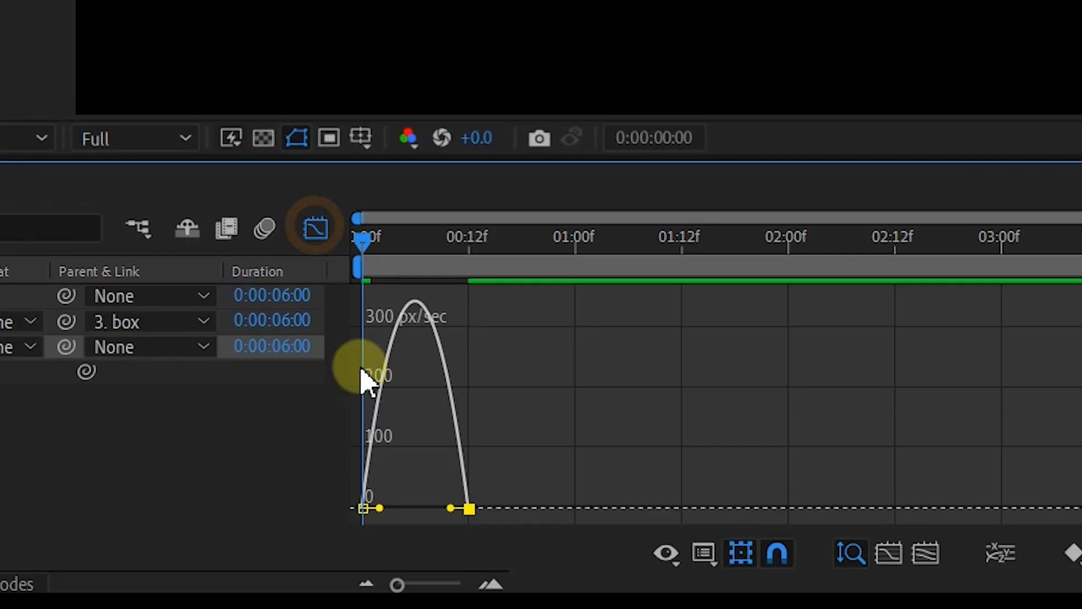
left_click(461, 516)
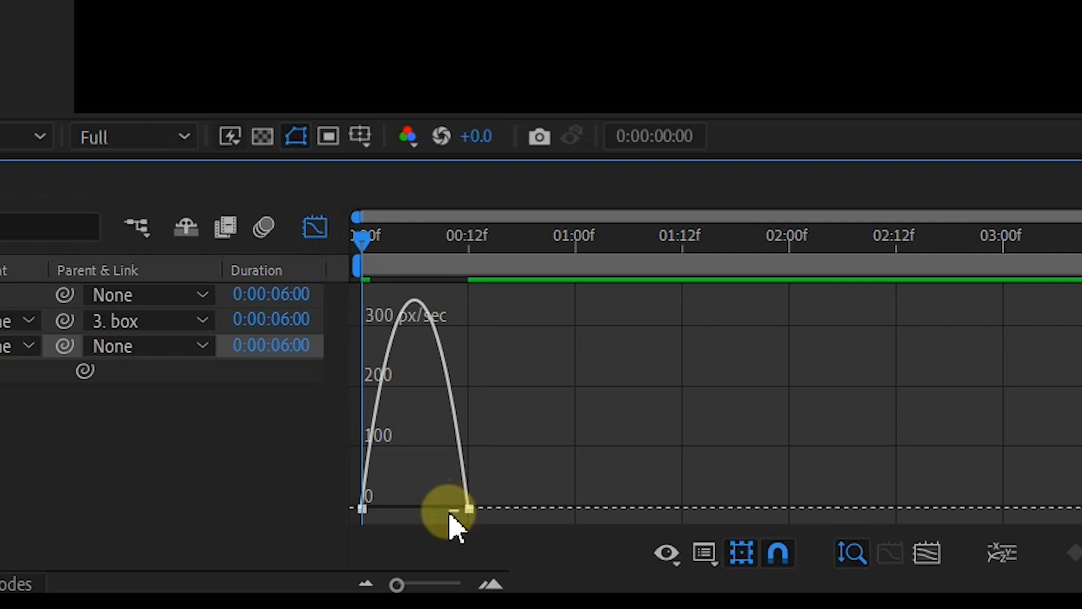
left_click_drag(442, 495, 541, 557)
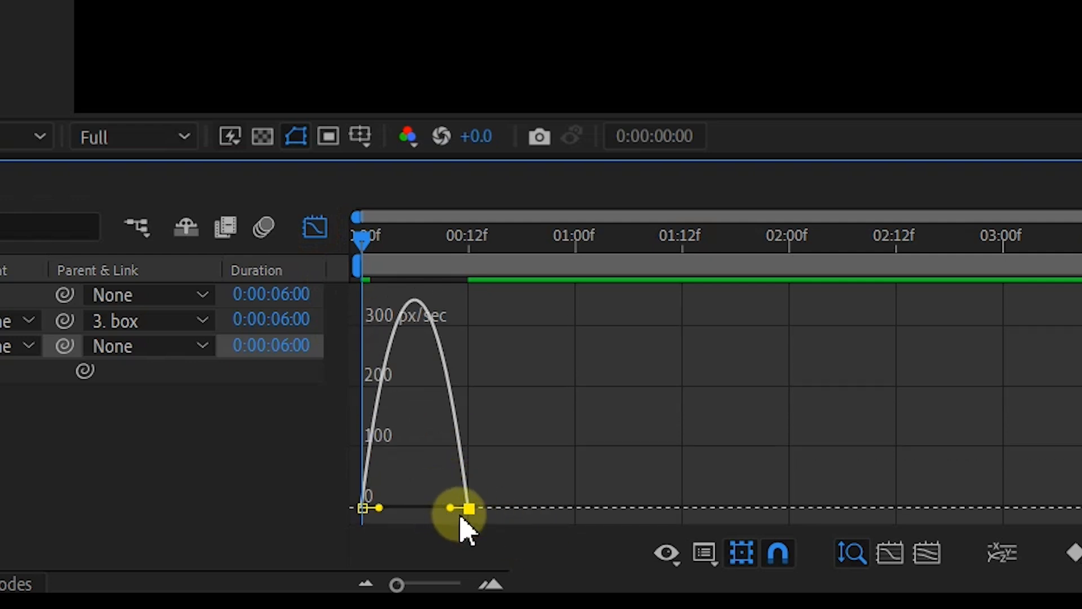
left_click_drag(454, 508, 417, 511)
left_click(314, 227)
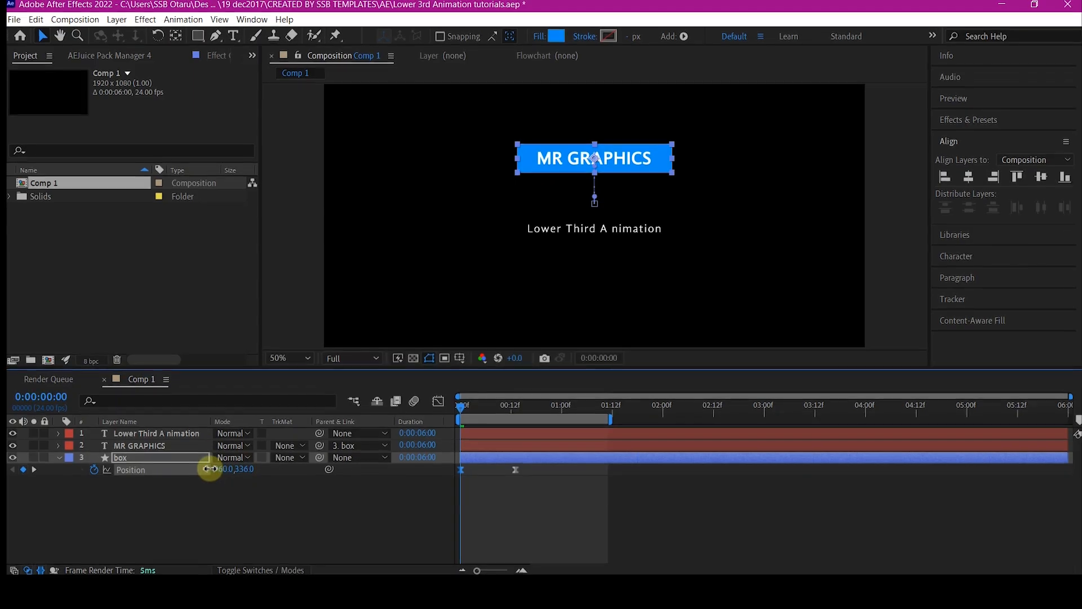
Preview the box's position animation from the start of the composition
left_click(472, 408)
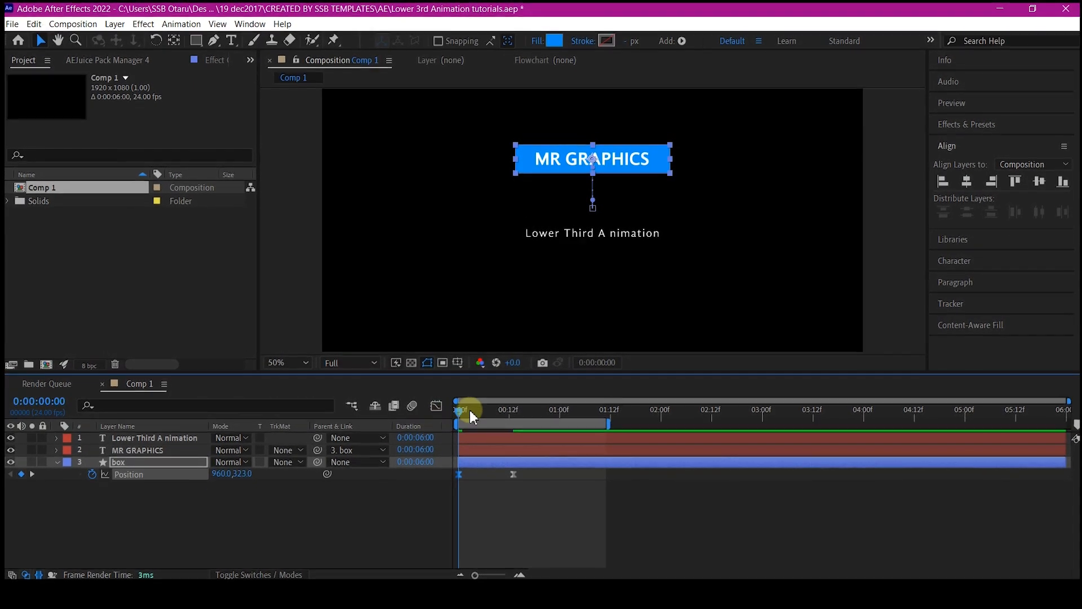
left_click_drag(472, 410, 455, 417)
key("space")
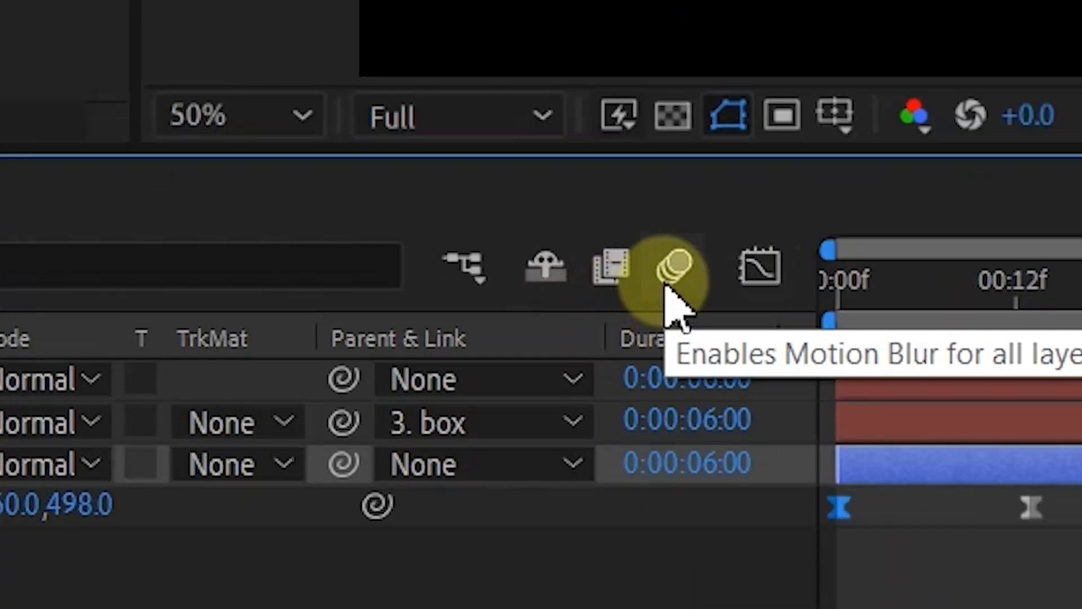
Enable motion blur for the composition and for the MR GRAPHICS and box layers
left_click(541, 349)
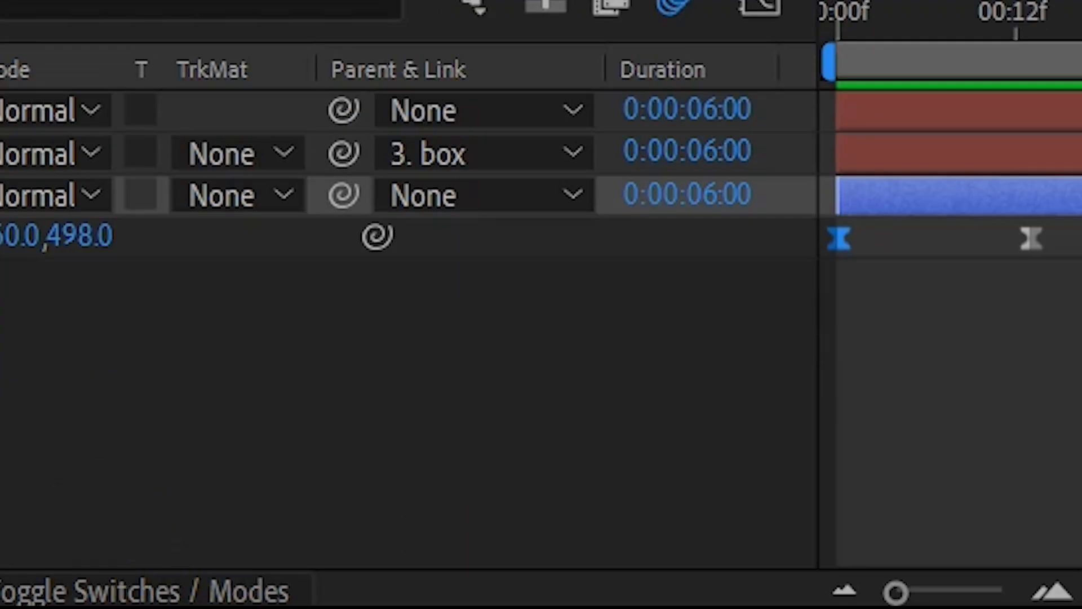
left_click(199, 589)
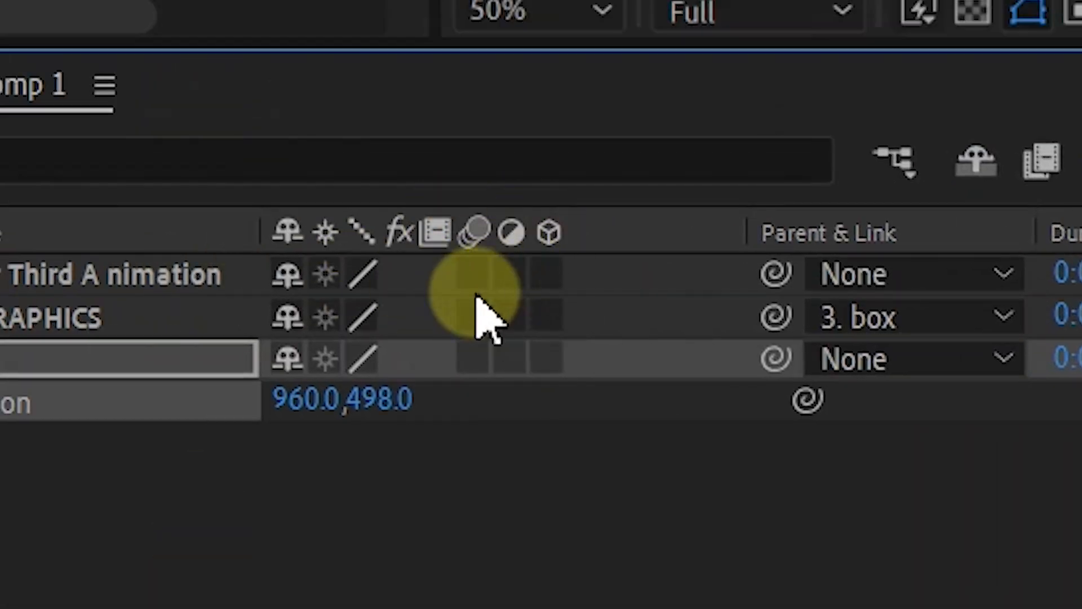
left_click(34, 358)
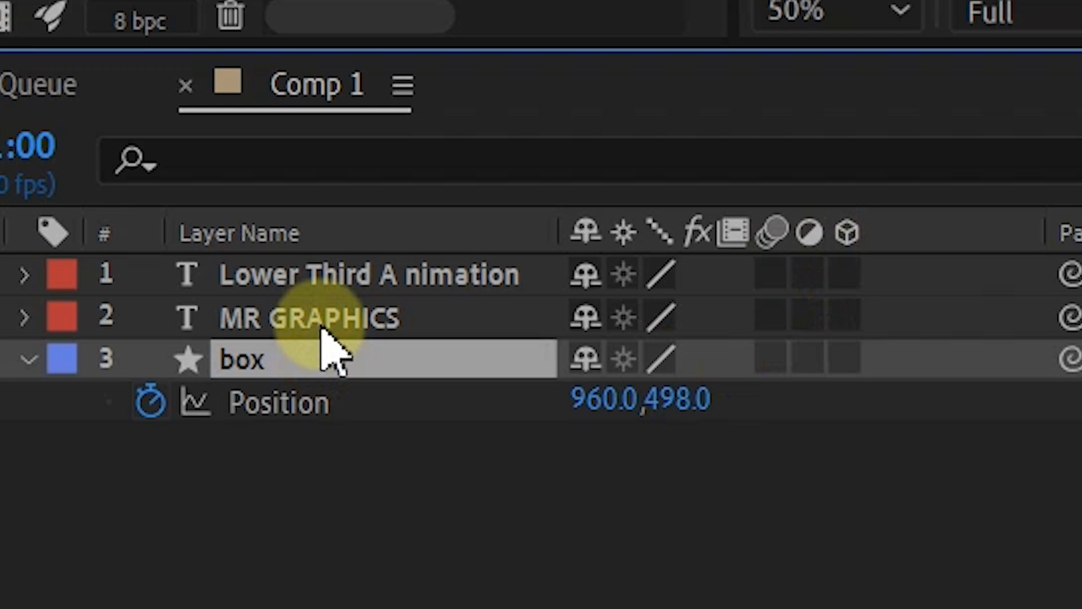
left_click(324, 324, "shift")
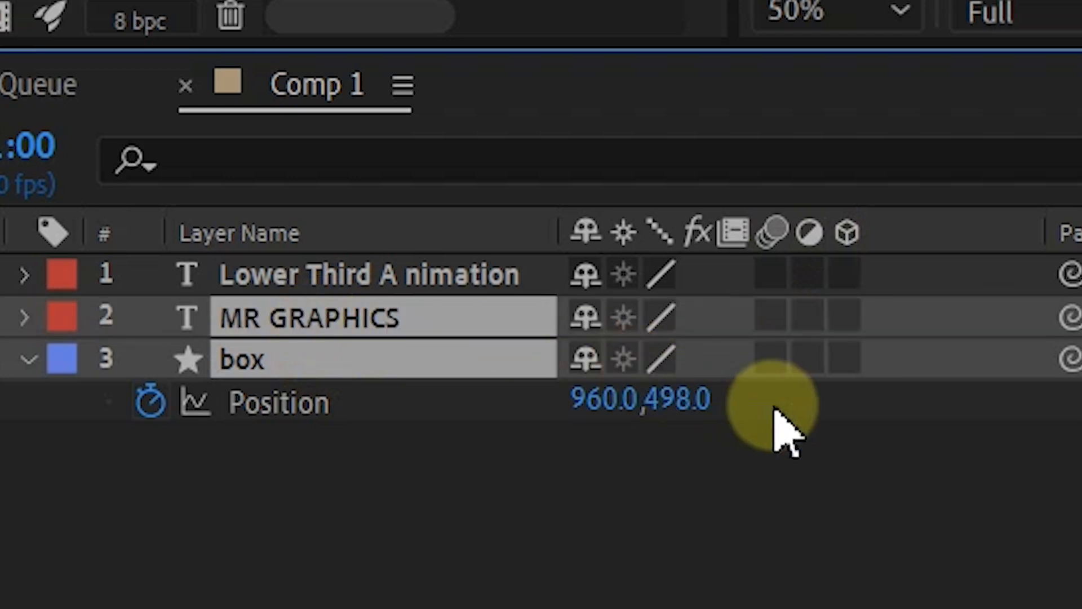
left_click(773, 364)
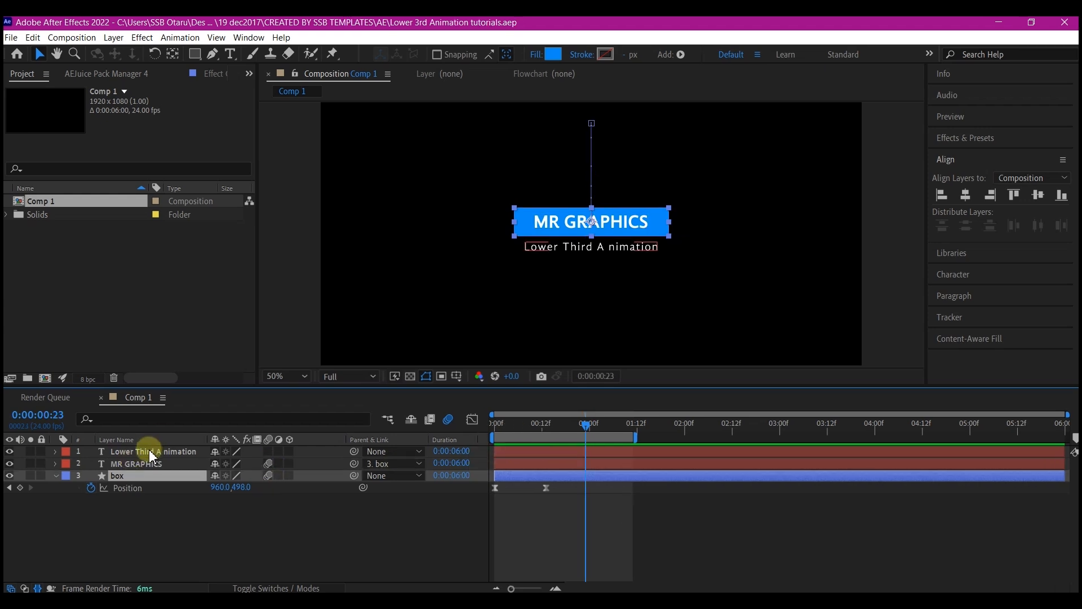
Add a Range text selector to the "Lower Third A nimation" layer and give its animator an Opacity property of 0%
left_click(151, 452)
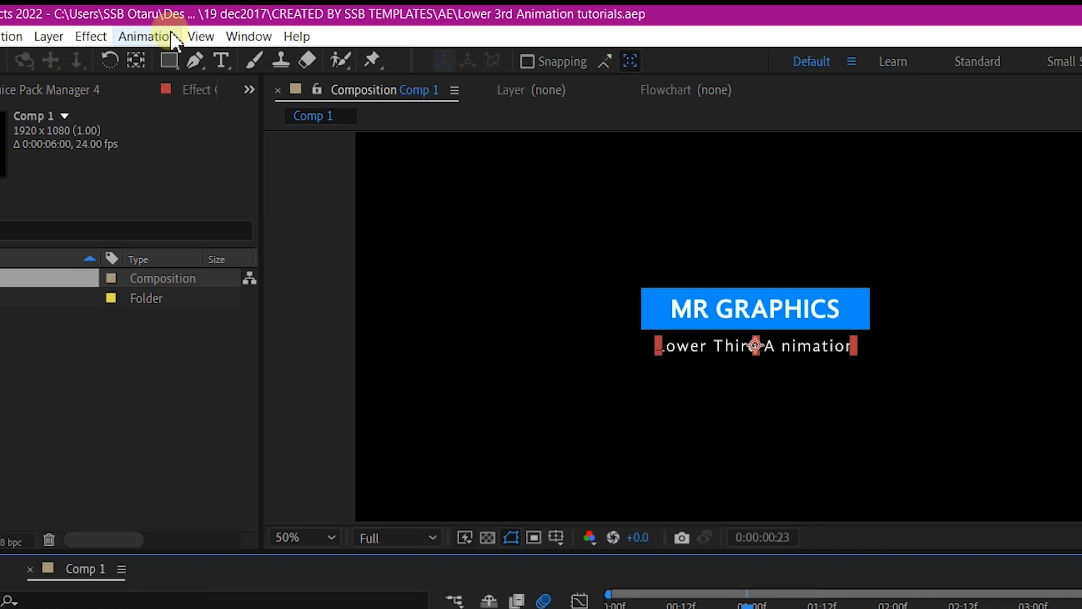
left_click(179, 37)
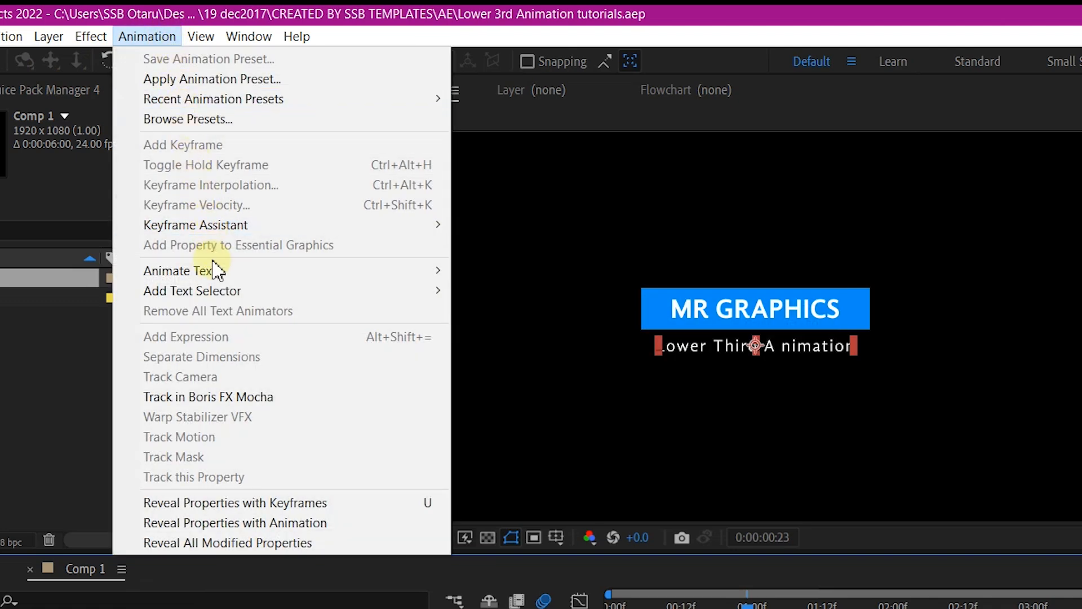
mouse_move(221, 291)
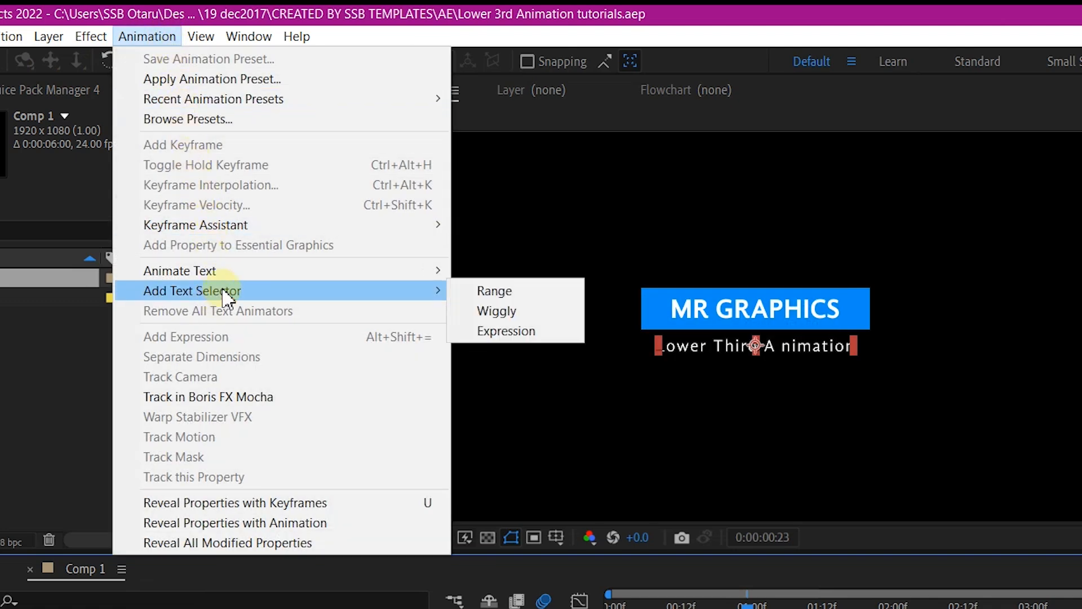
left_click(499, 293)
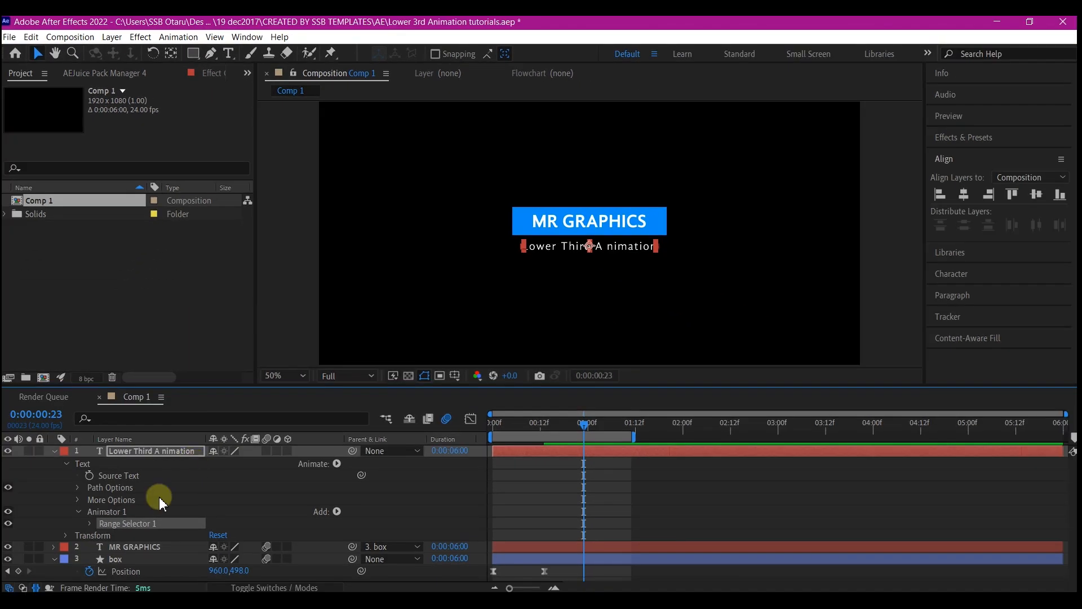
left_click(337, 512)
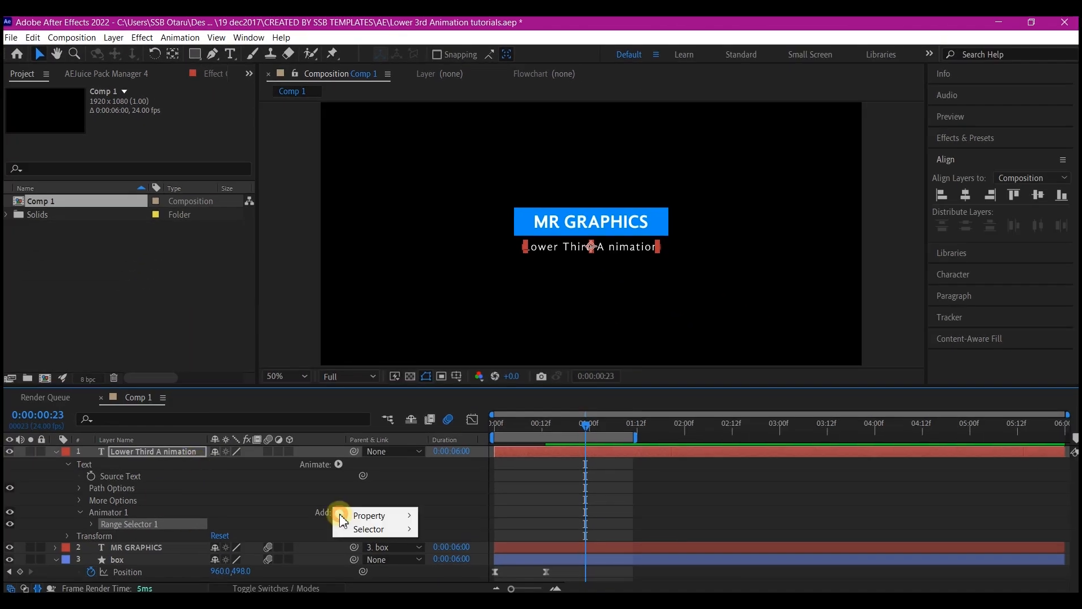
mouse_move(343, 516)
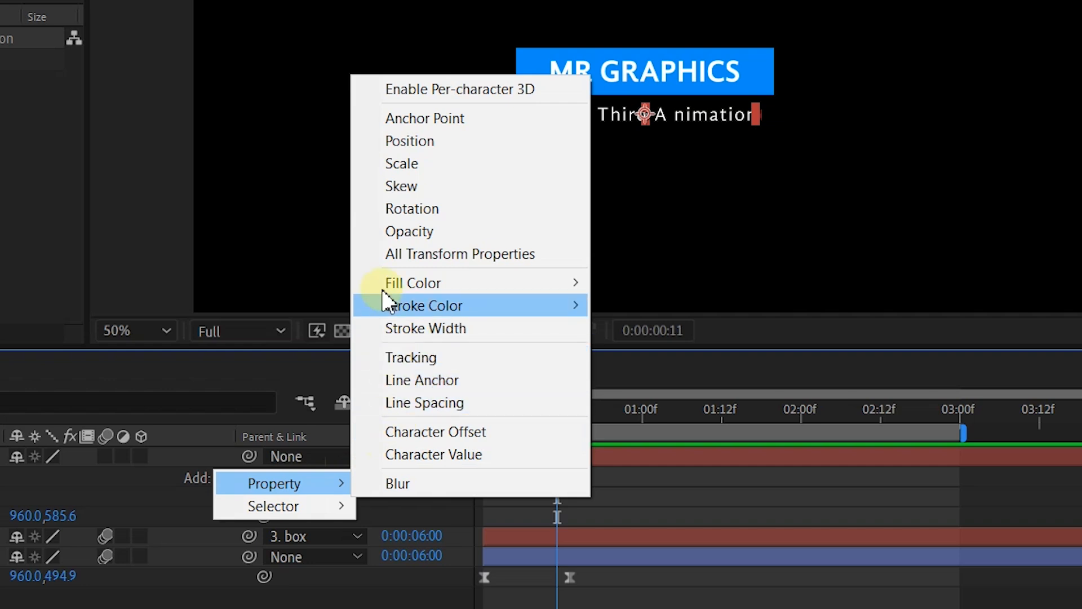
left_click(394, 233)
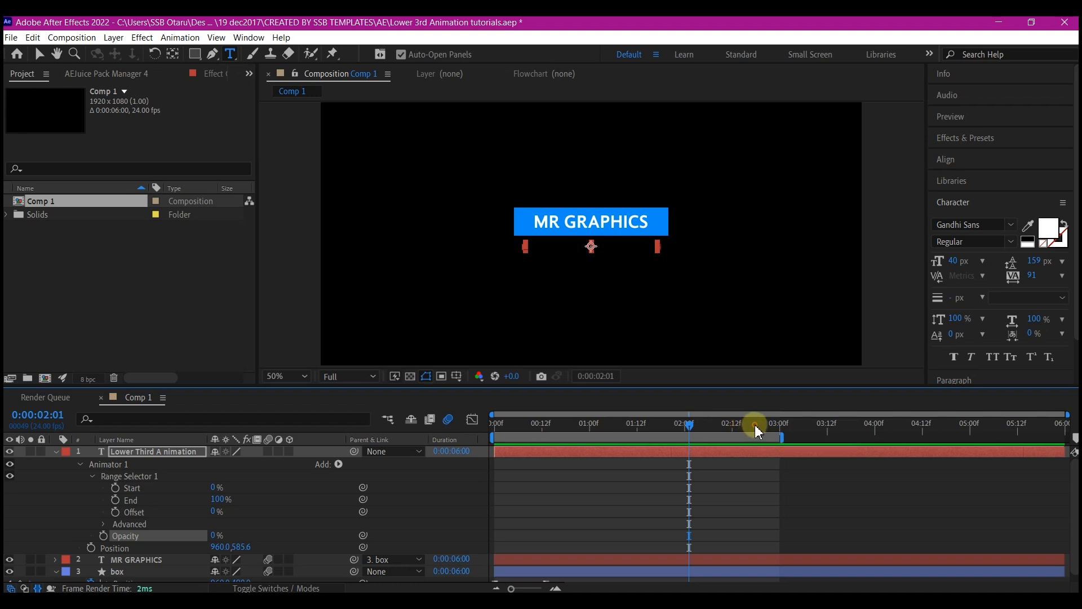
Keyframe the subtitle range selector's Offset at 100% at 0:00:02:18 and 0% at 0:00:01:02
left_click(115, 512)
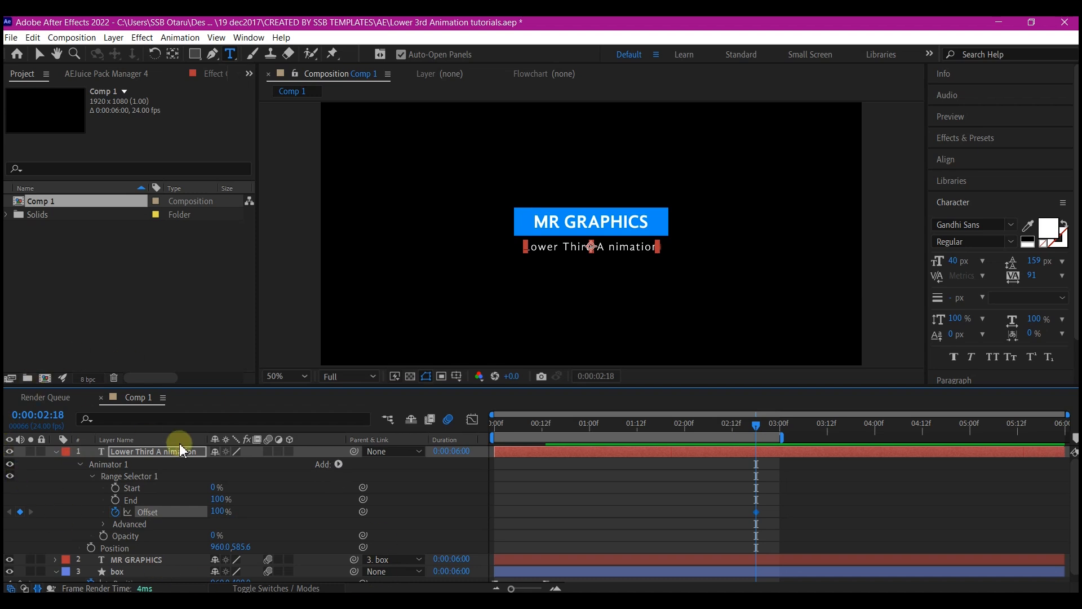
left_click(597, 431)
left_click(219, 509)
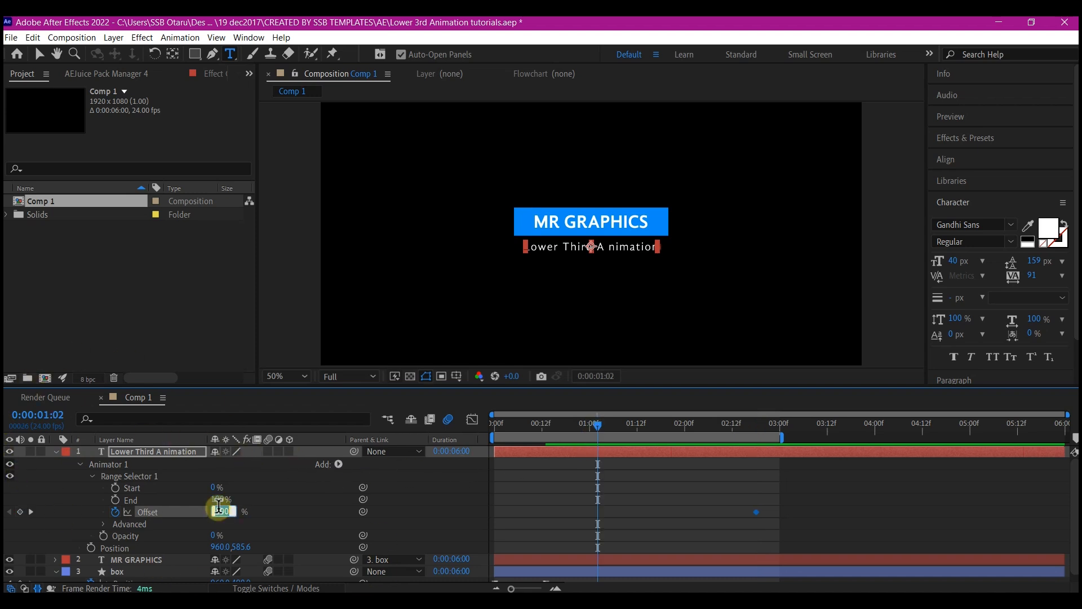
type("0")
key("Return")
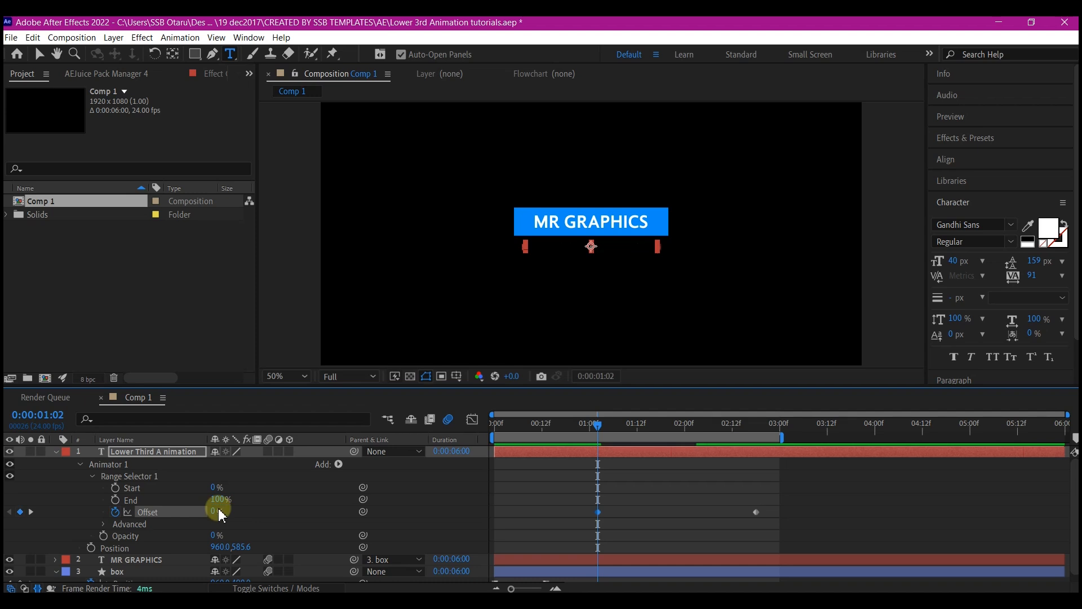
Apply Easy Ease to both Offset keyframes of the subtitle's range selector
key("u")
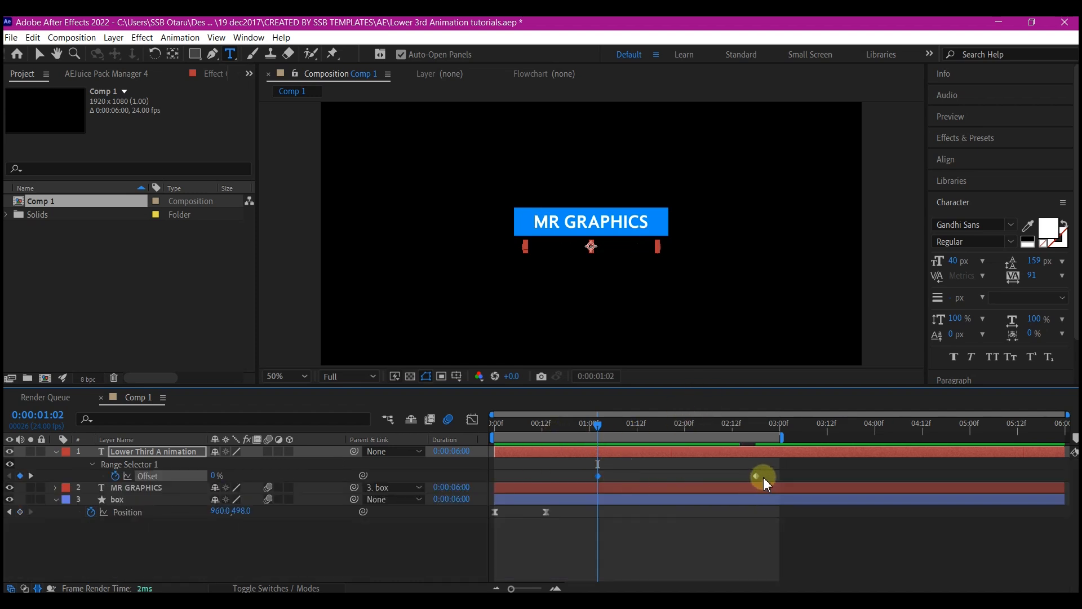
left_click_drag(763, 477, 592, 471)
right_click(598, 477)
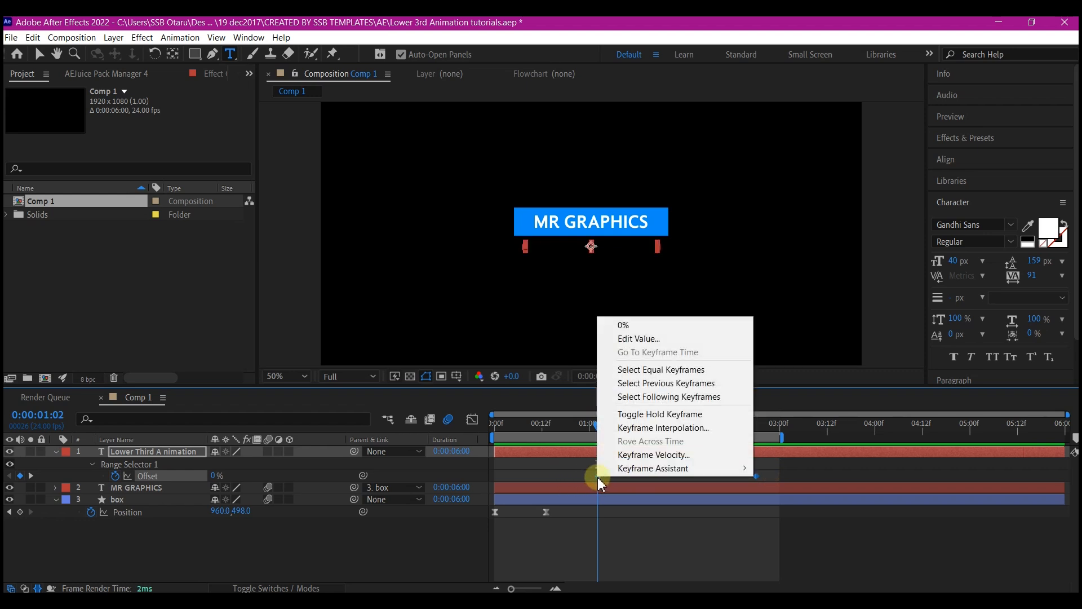
mouse_move(727, 468)
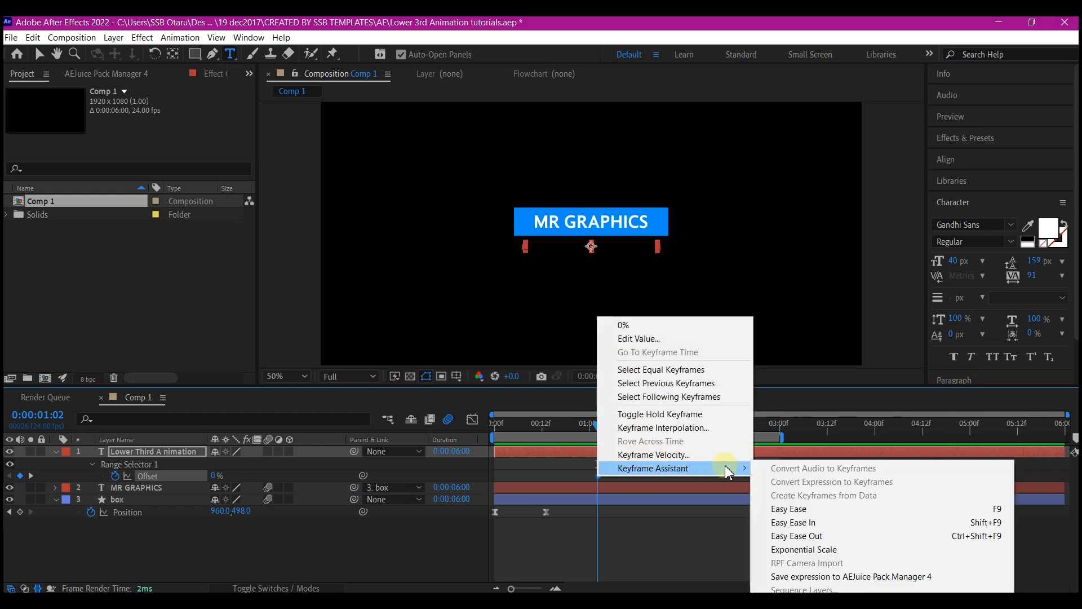
left_click(803, 509)
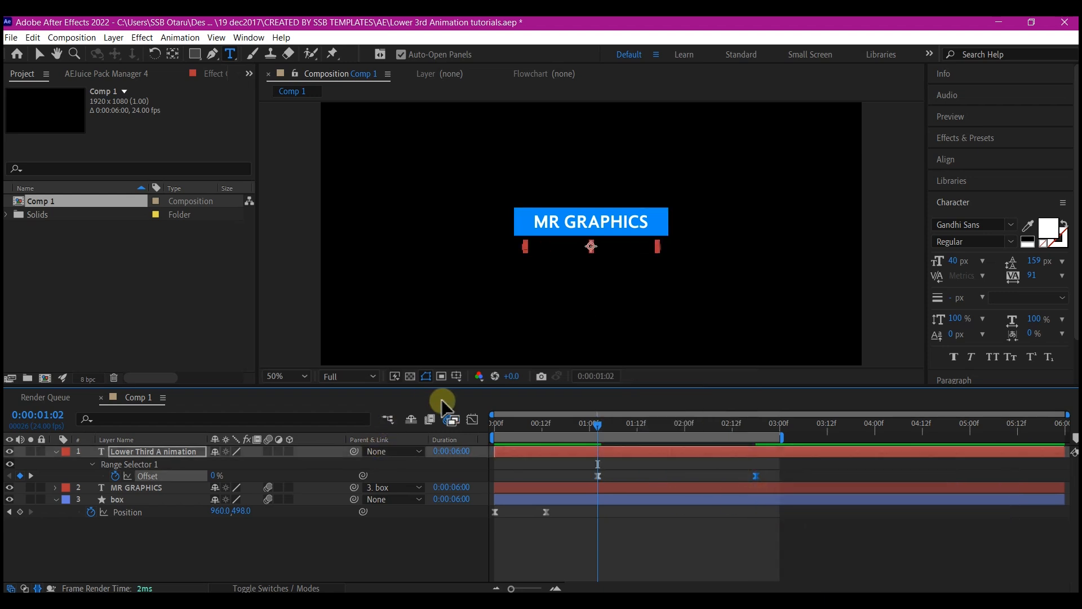
Lengthen the outgoing and incoming eases of the Offset keyframes in the speed graph to form a sharper central peak
left_click(472, 420)
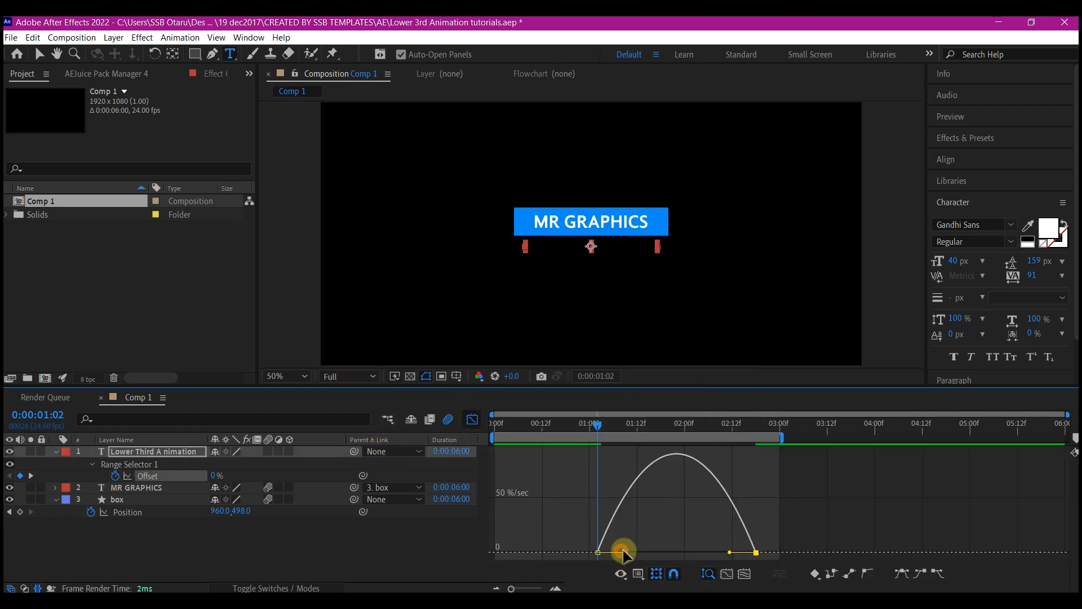
left_click_drag(729, 552, 704, 551)
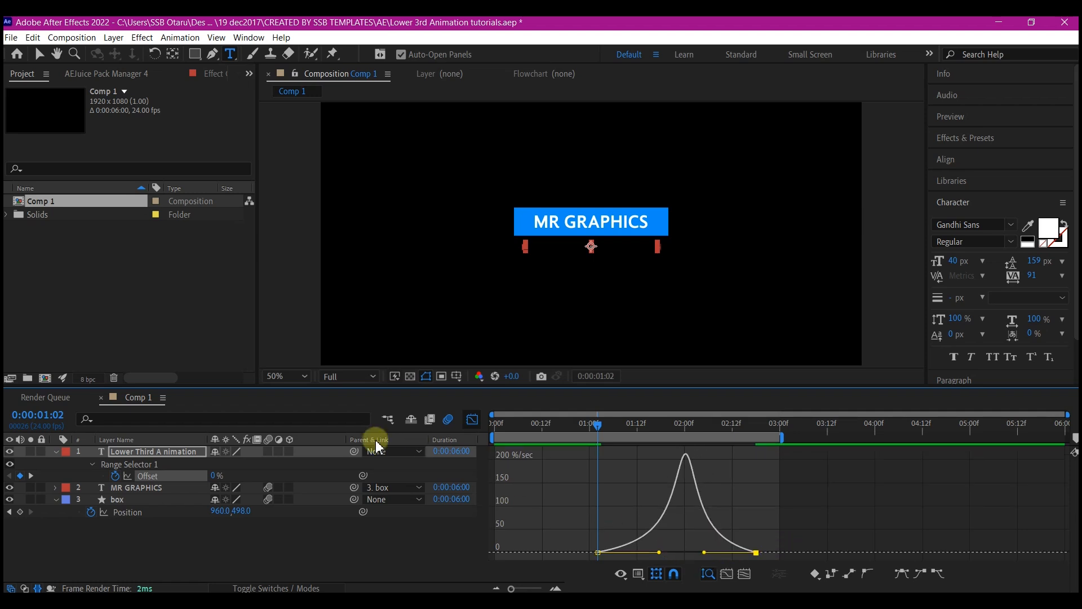
left_click(473, 420)
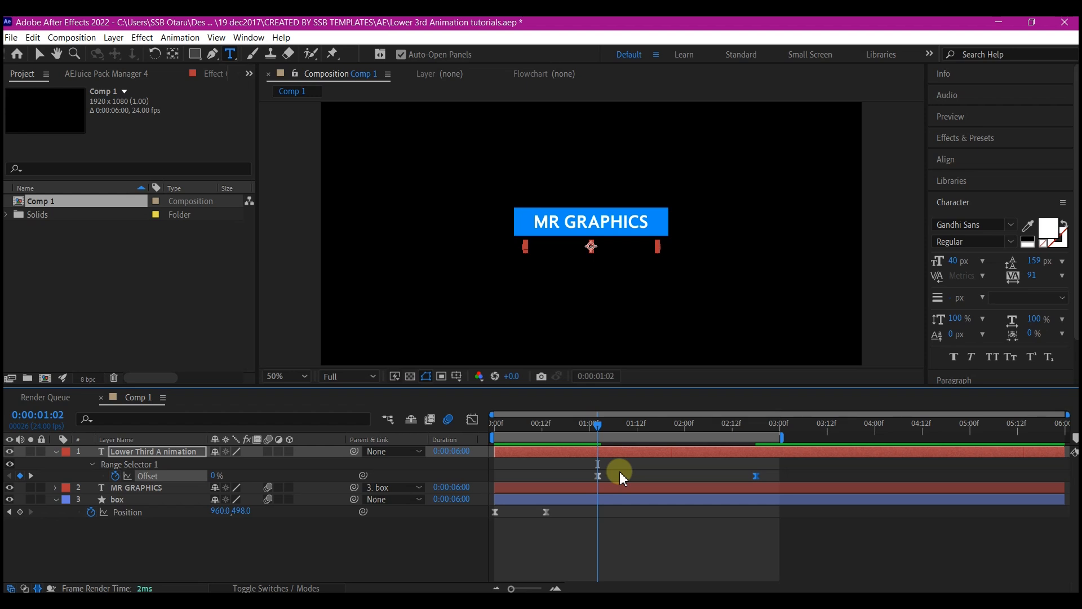
Keyframe the subtitle layer's Position at 0:00:02:18, and at 0:00:01:02 shift it horizontally to about 1403, 585.6
key("shift+p")
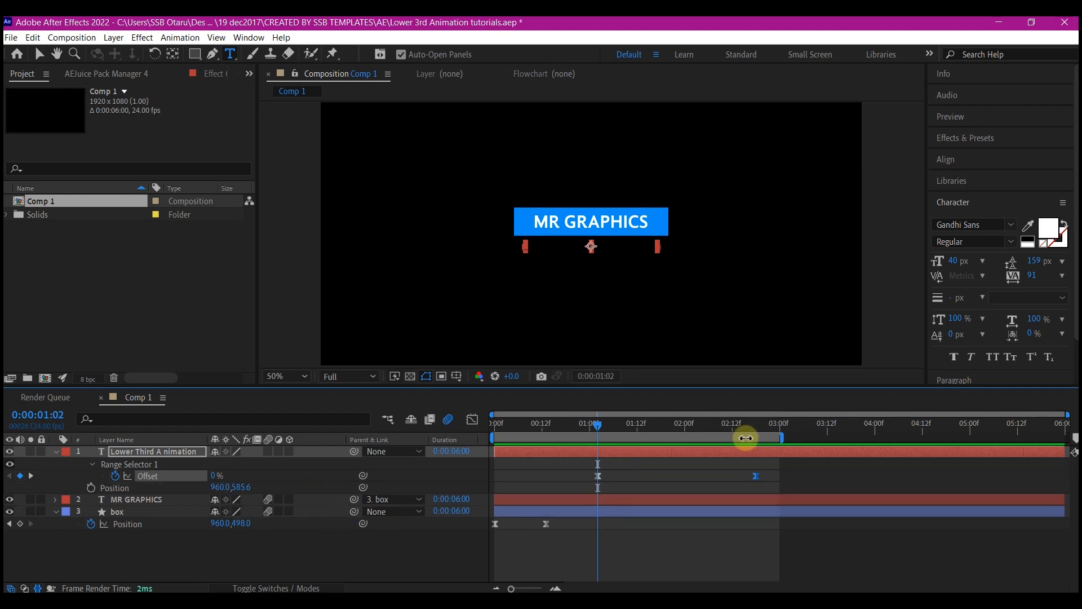
left_click(752, 425)
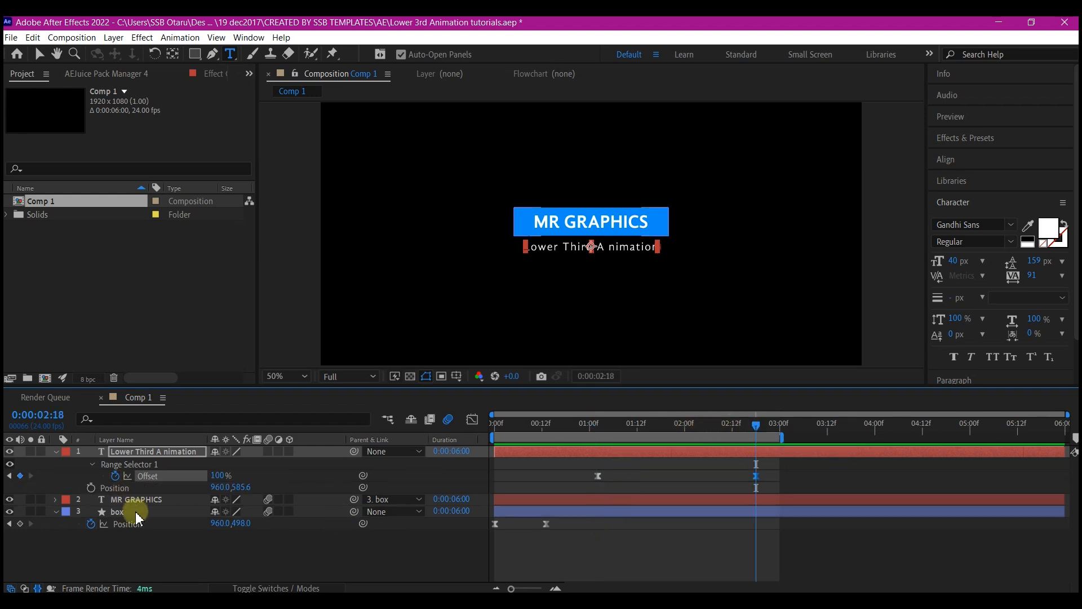
left_click(90, 487)
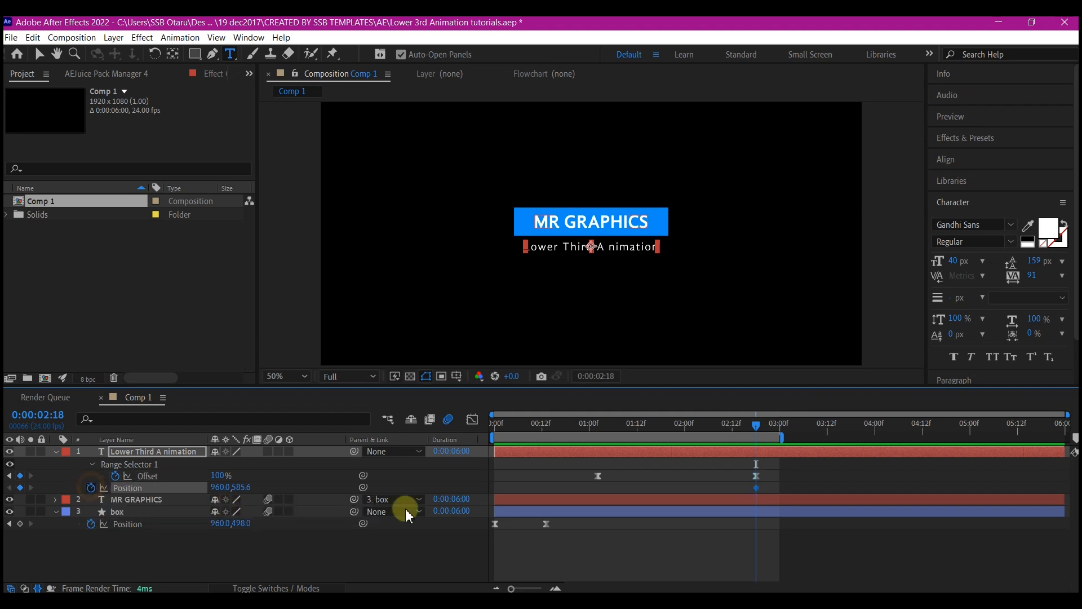
left_click(594, 425)
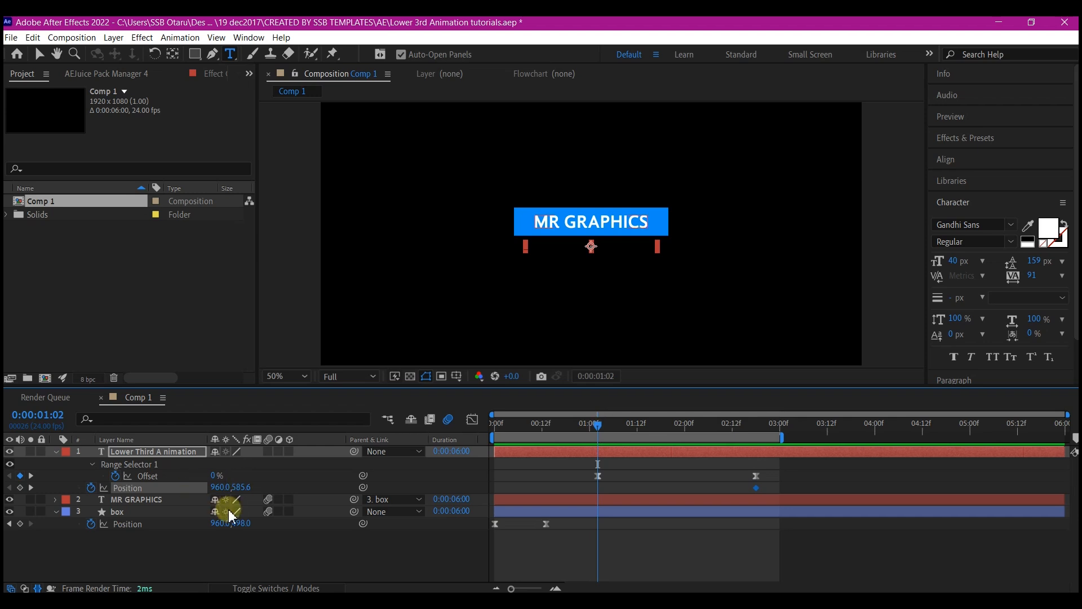
left_click(213, 487)
mouse_move(218, 492)
left_mouse_down()
mouse_move(312, 489)
mouse_move(463, 457)
left_mouse_up()
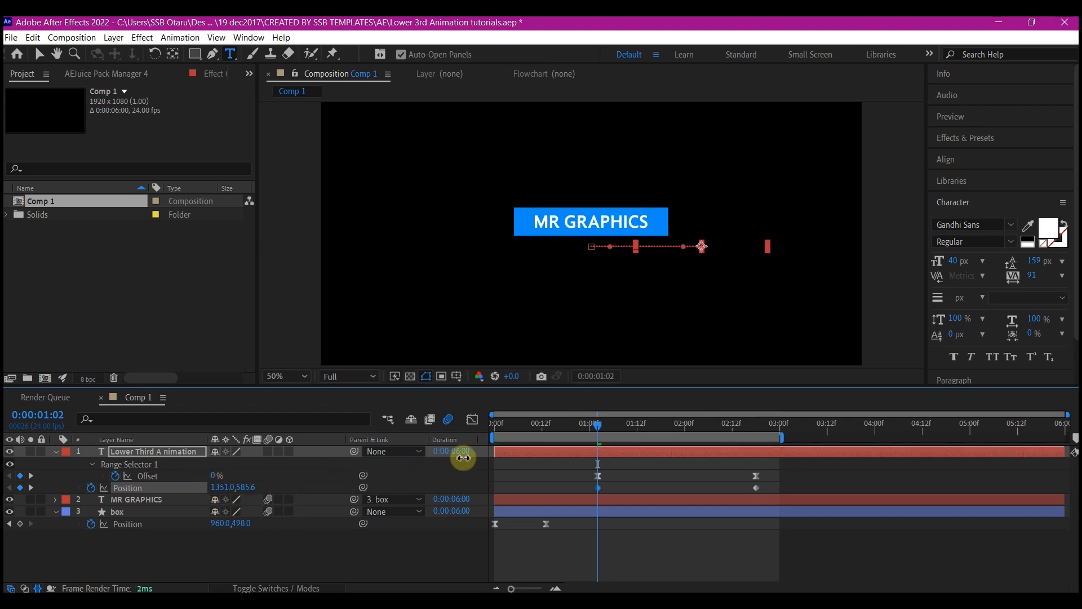
Preview the subtitle's reveal and slide together with the box's drop near the start of the composition
left_click(560, 427)
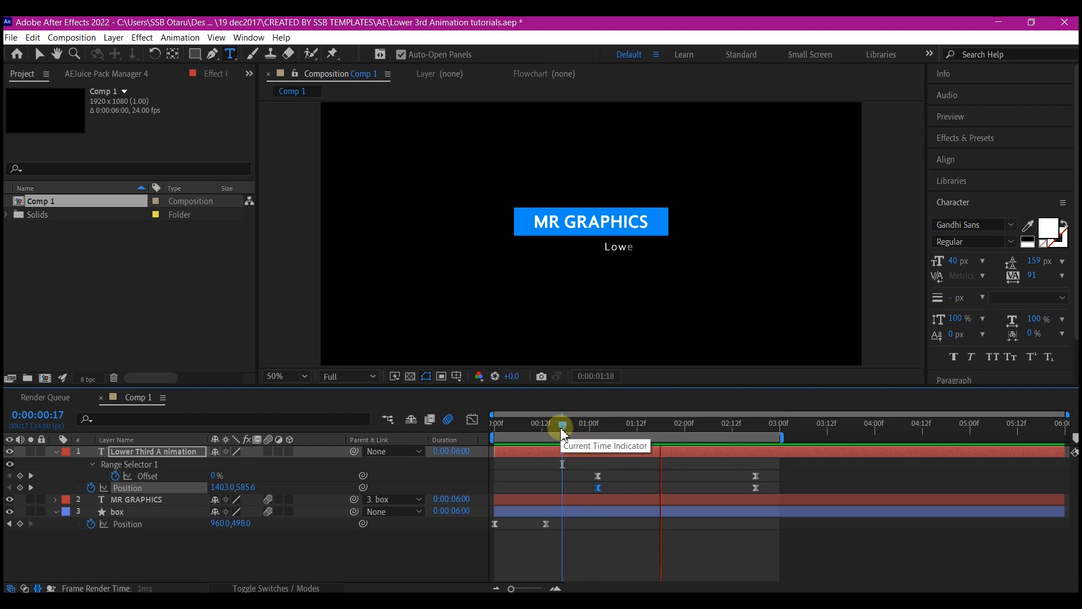
left_click_drag(561, 427, 513, 427)
left_click(247, 487)
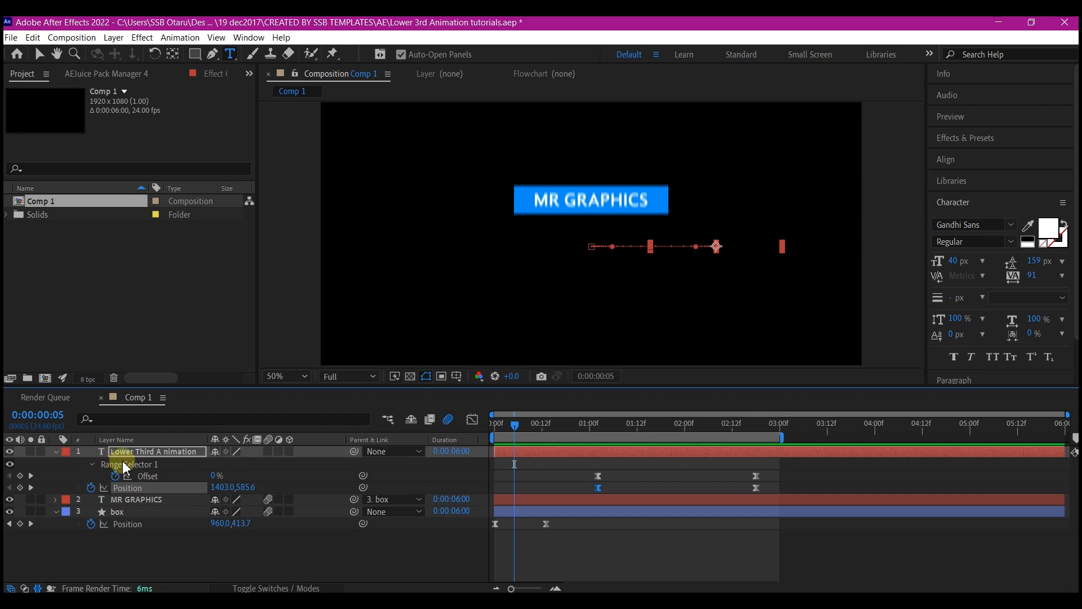
Expand the subtitle range selector's Advanced settings and inspect the Based On options
left_click(92, 466)
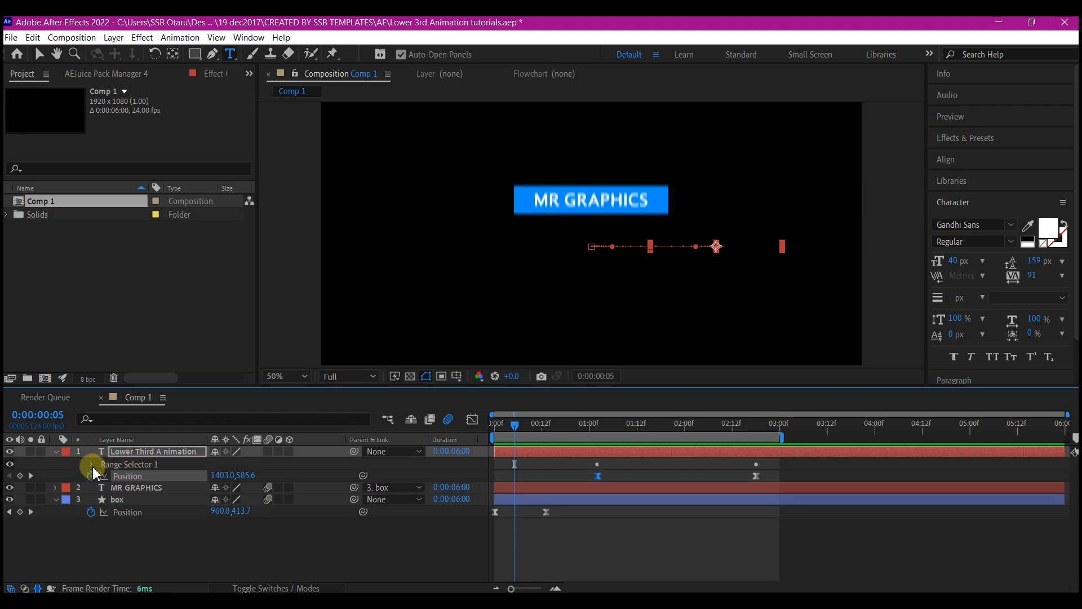
left_click(91, 465)
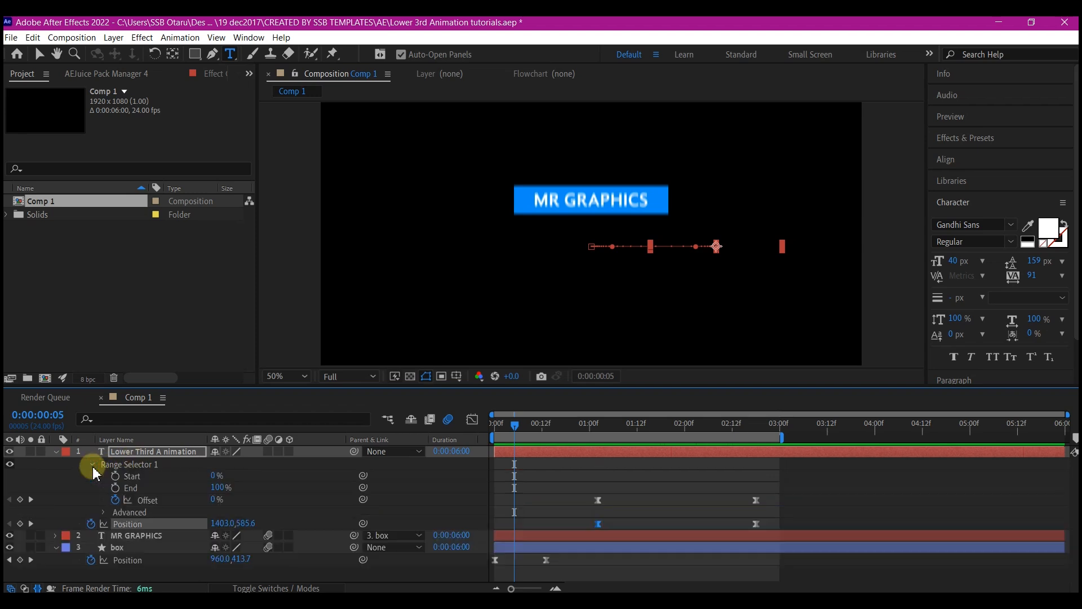
left_click(105, 513)
left_click(141, 489)
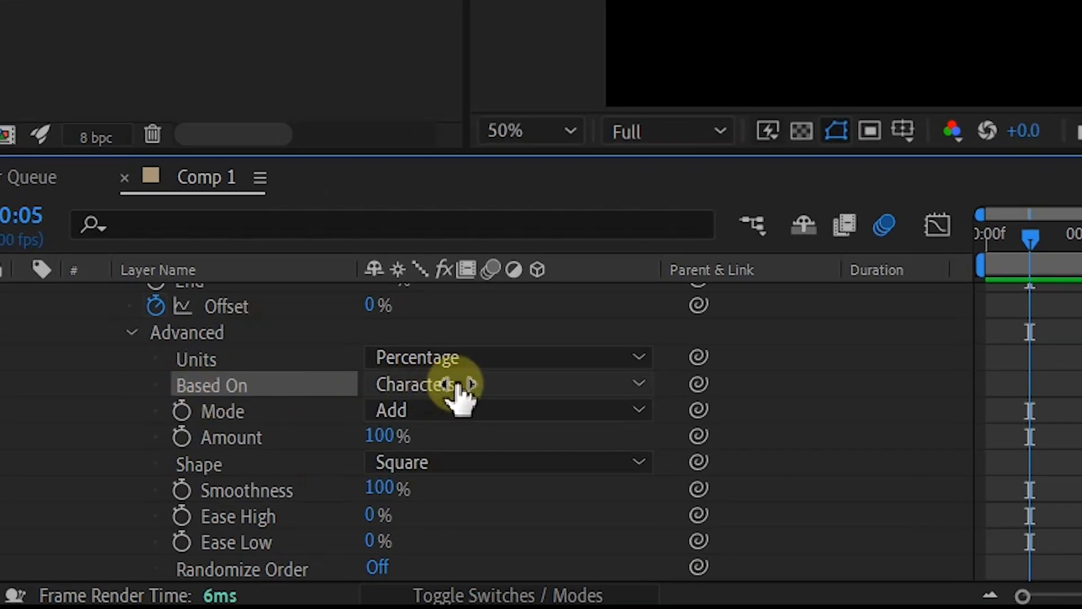
left_click(431, 398)
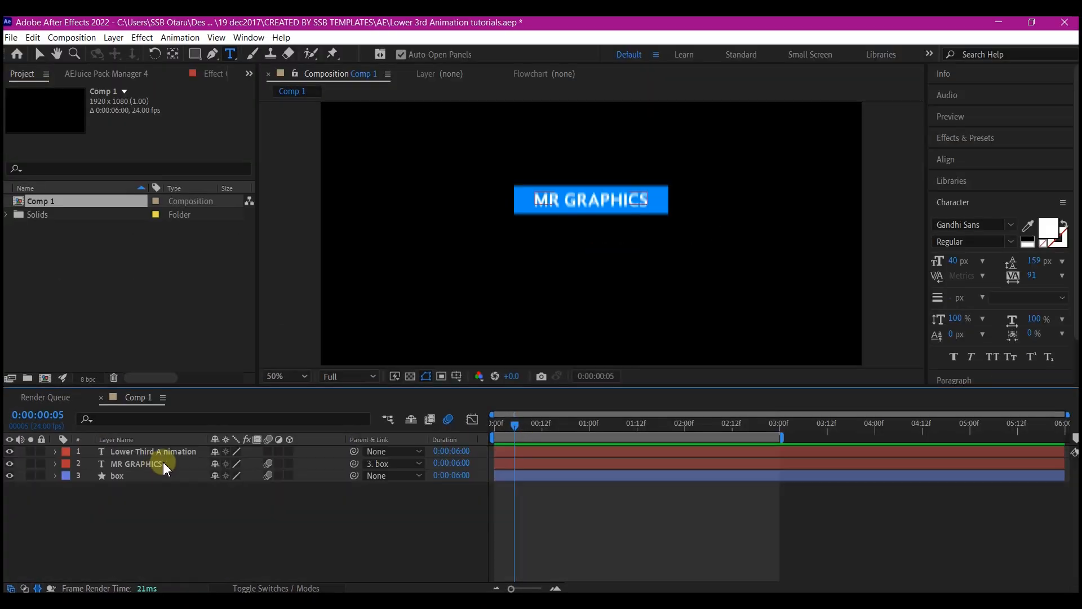
Reveal the Opacity property of all layers and the keyframed properties of the subtitle layer
key("t")
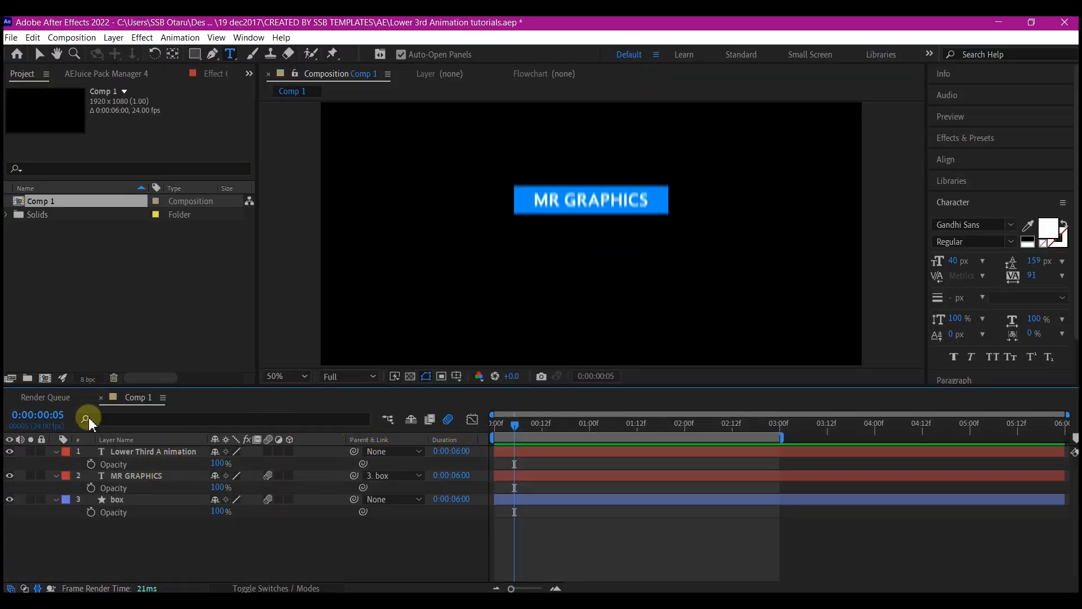
left_click(145, 451)
key("u")
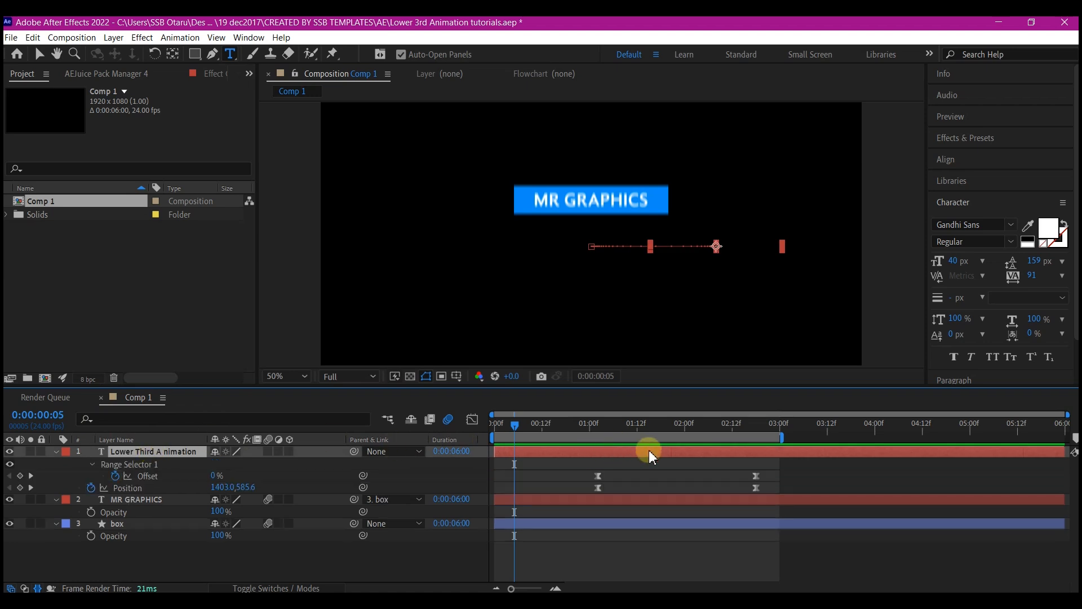
Move the subtitle's Offset and Position keyframes together so they begin at 0:00:00:00, and preview the lower third from the start
left_click_drag(783, 466, 500, 496)
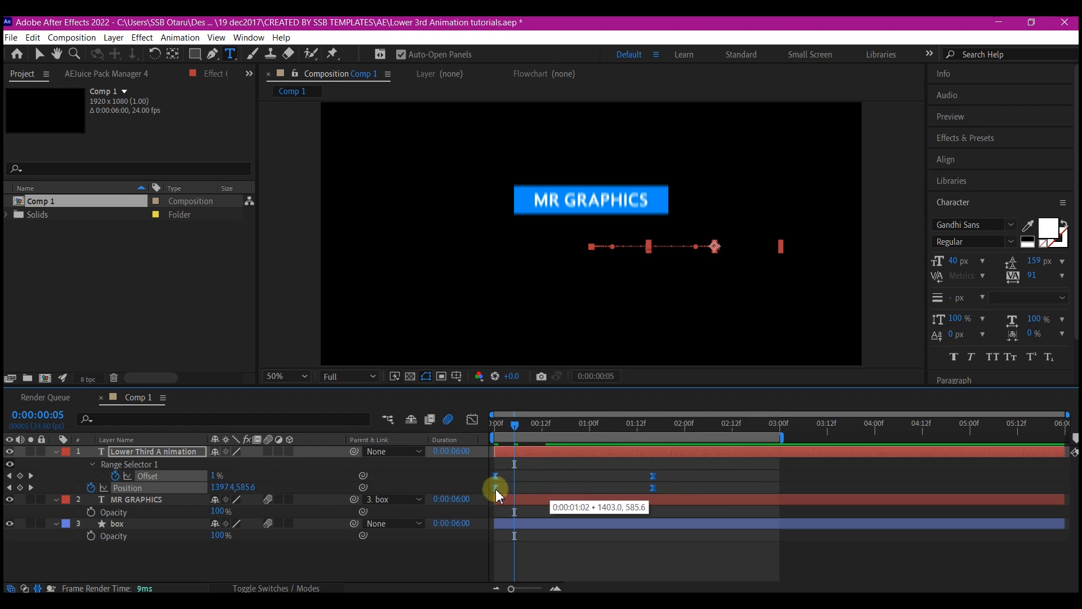
left_click(489, 428)
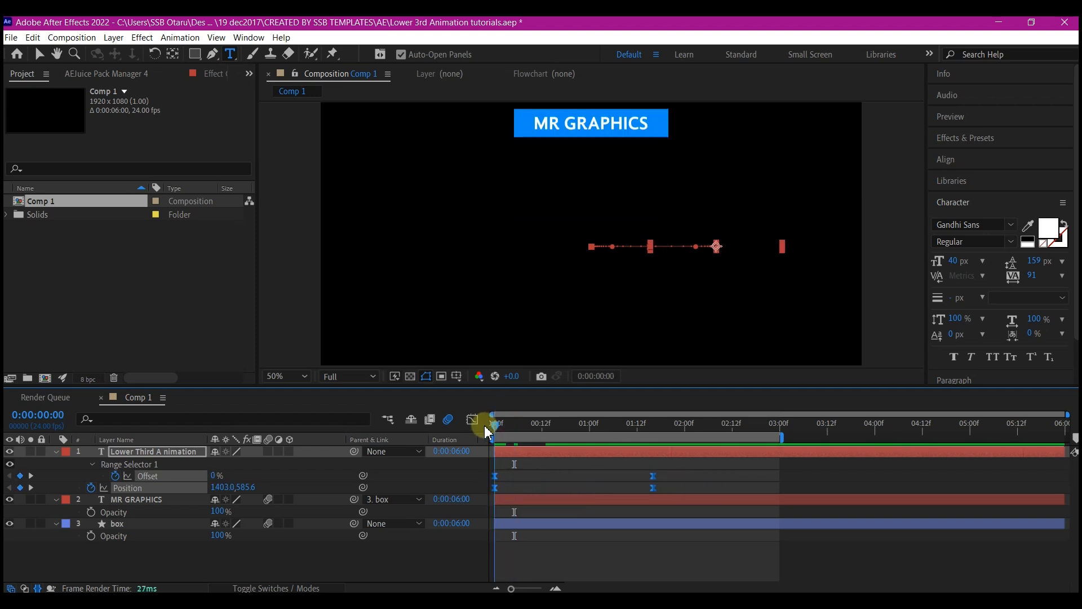
key("space")
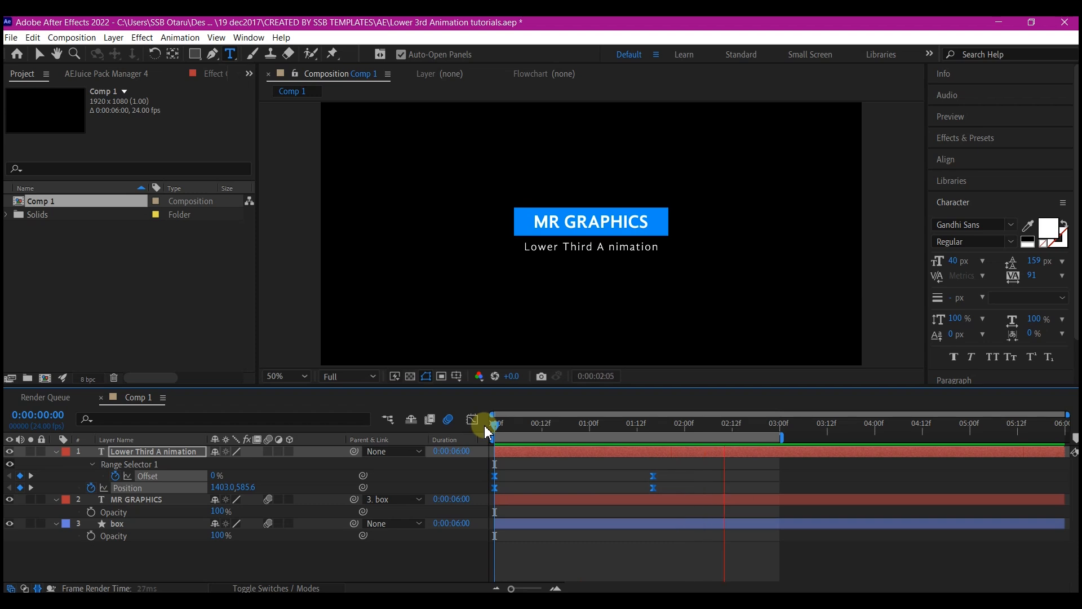
left_click(488, 432)
Pre-compose all three layers into a new composition named template, moving all attributes into it
key("ctrl+a")
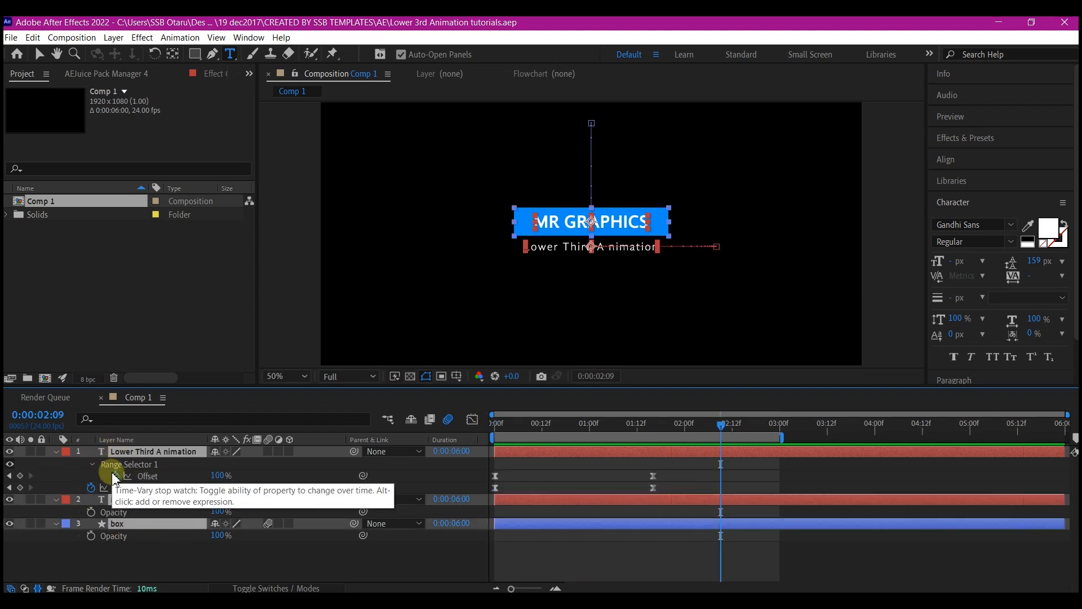
key("ctrl+shift+c")
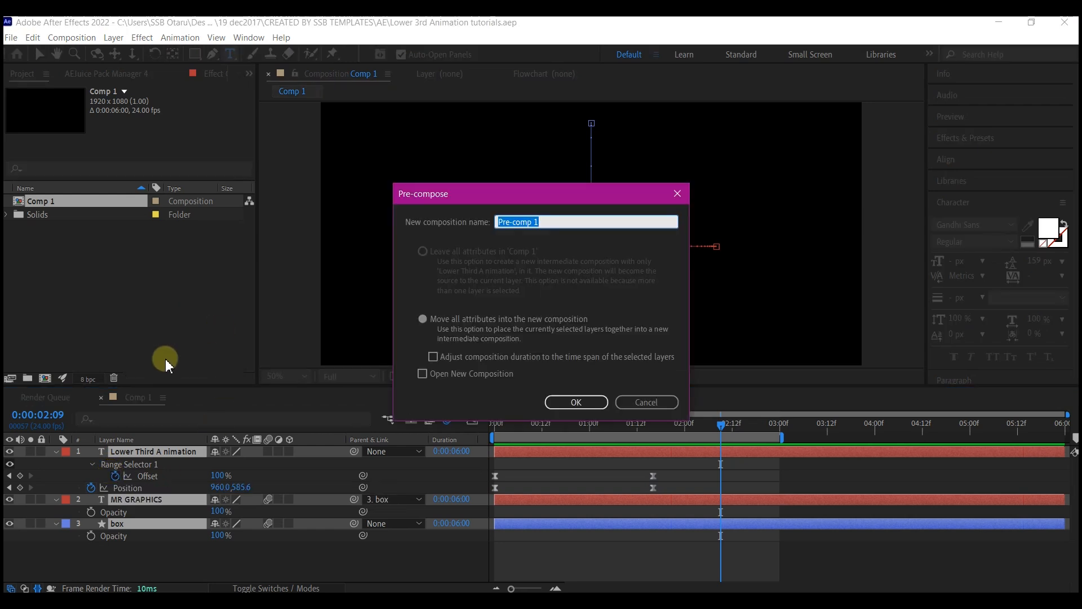
key("BackSpace")
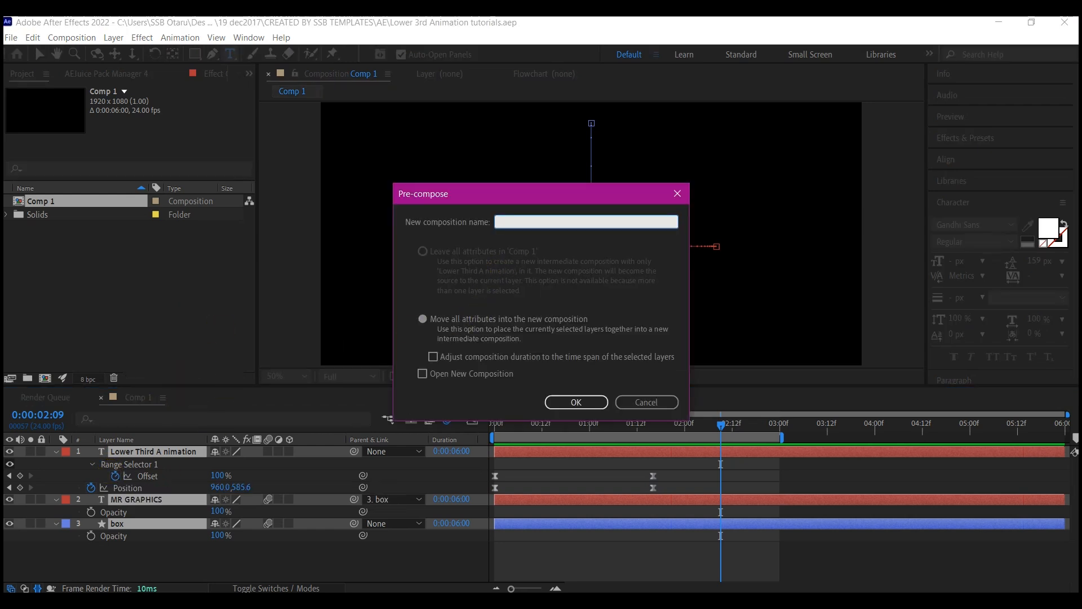
type("template")
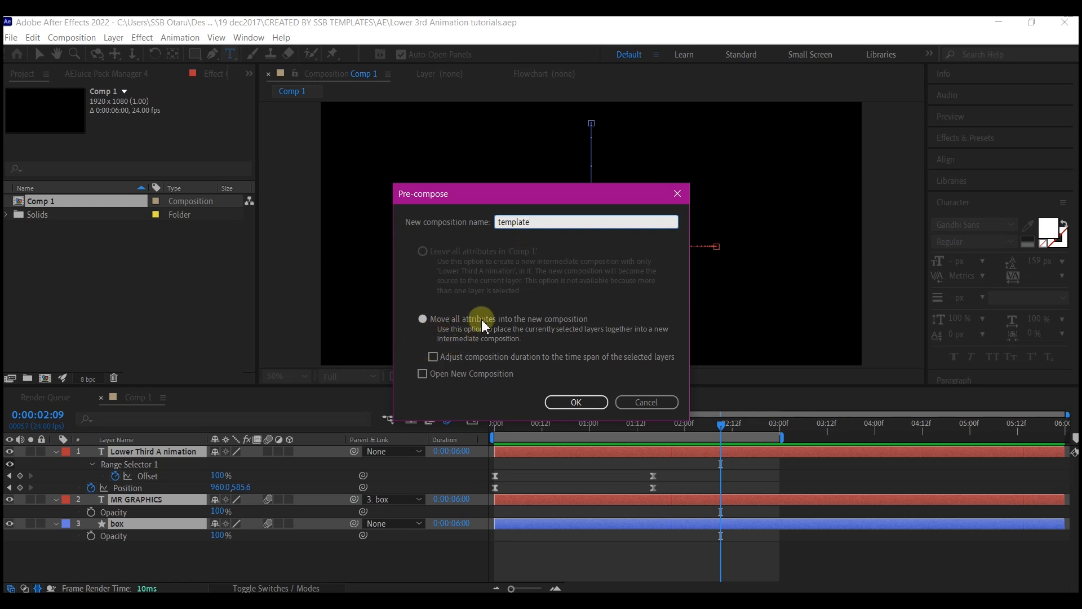
left_click(572, 402)
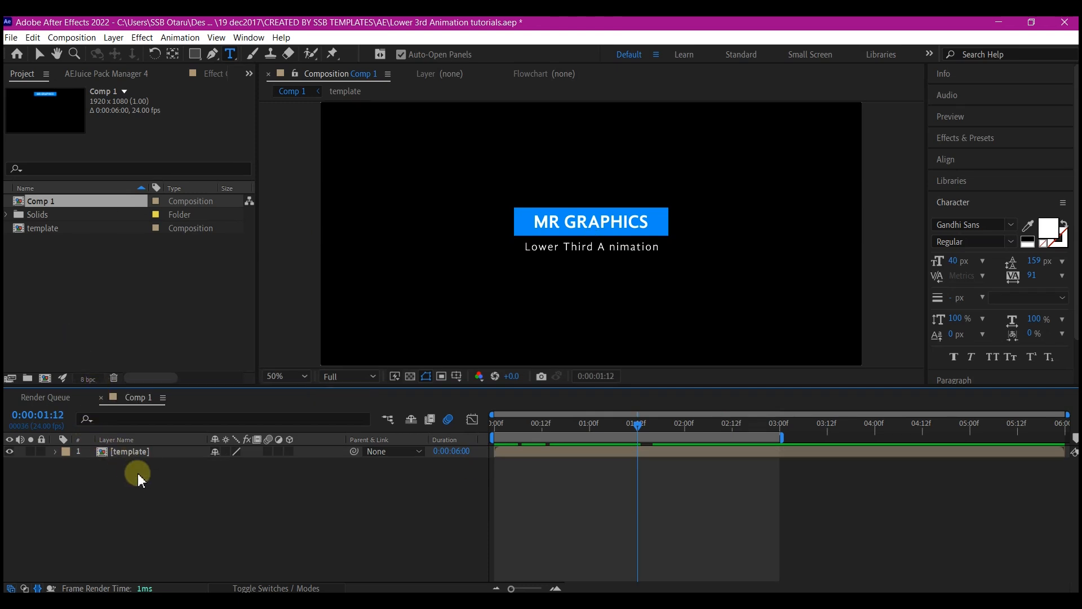
Draw a straight, slightly rising line across the title box with the Pen tool on a new shape layer
left_click(148, 484)
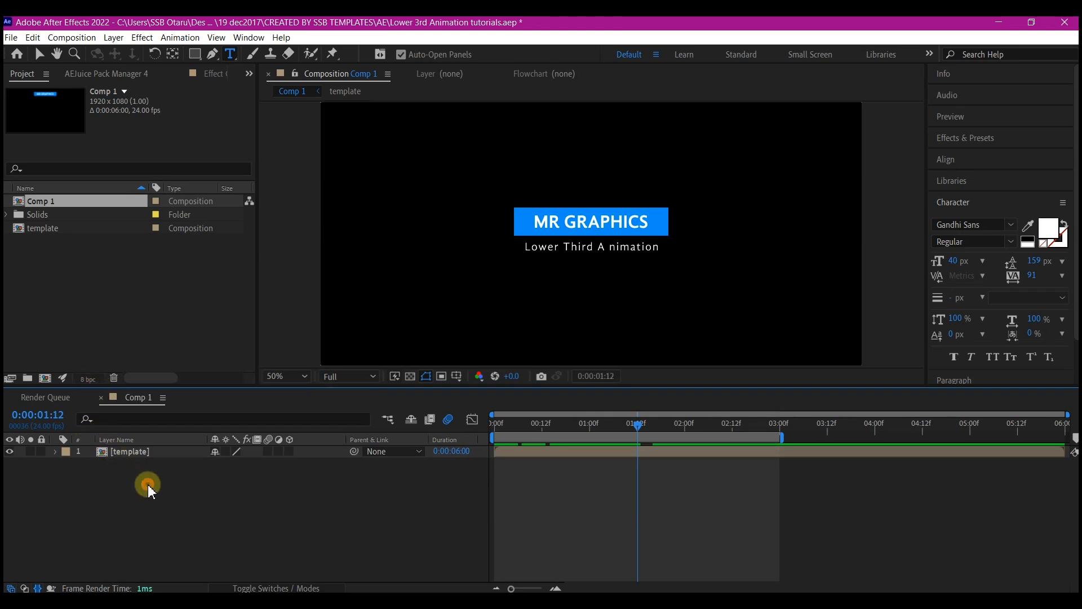
left_click(214, 54)
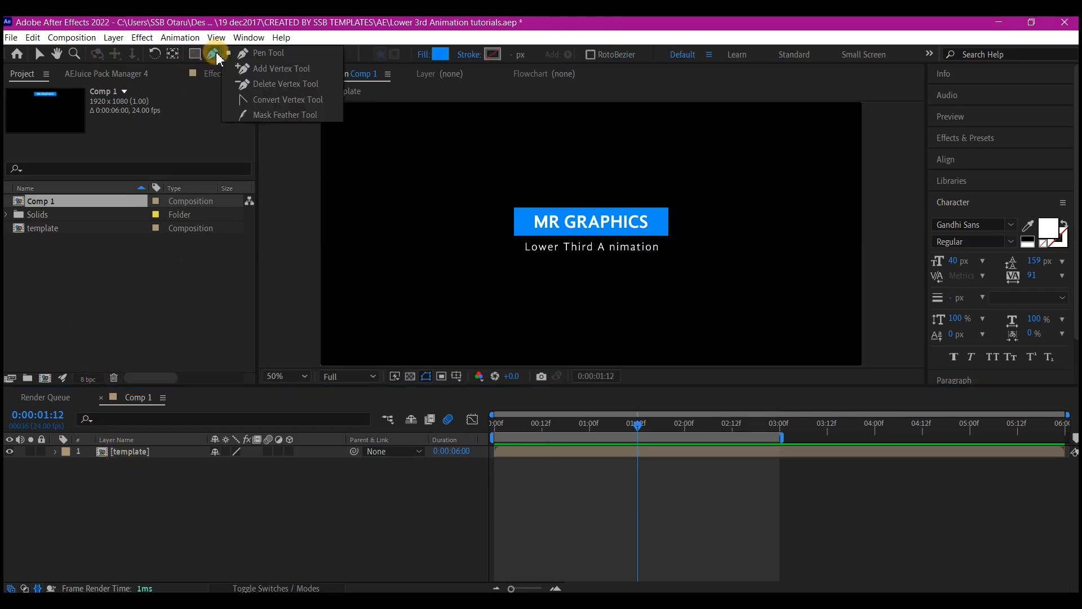
left_click(255, 56)
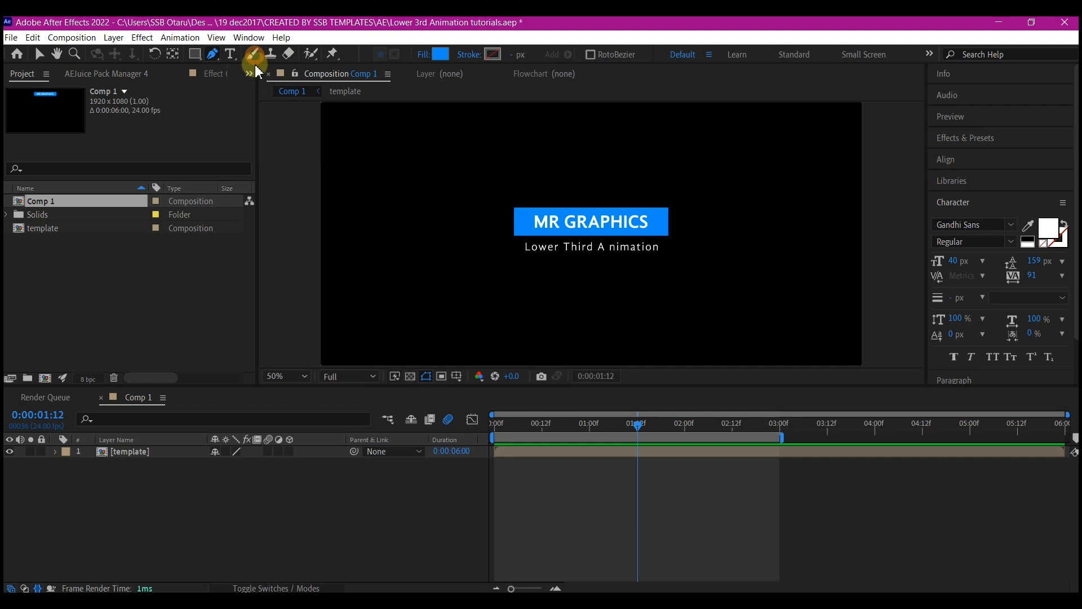
left_click(485, 220)
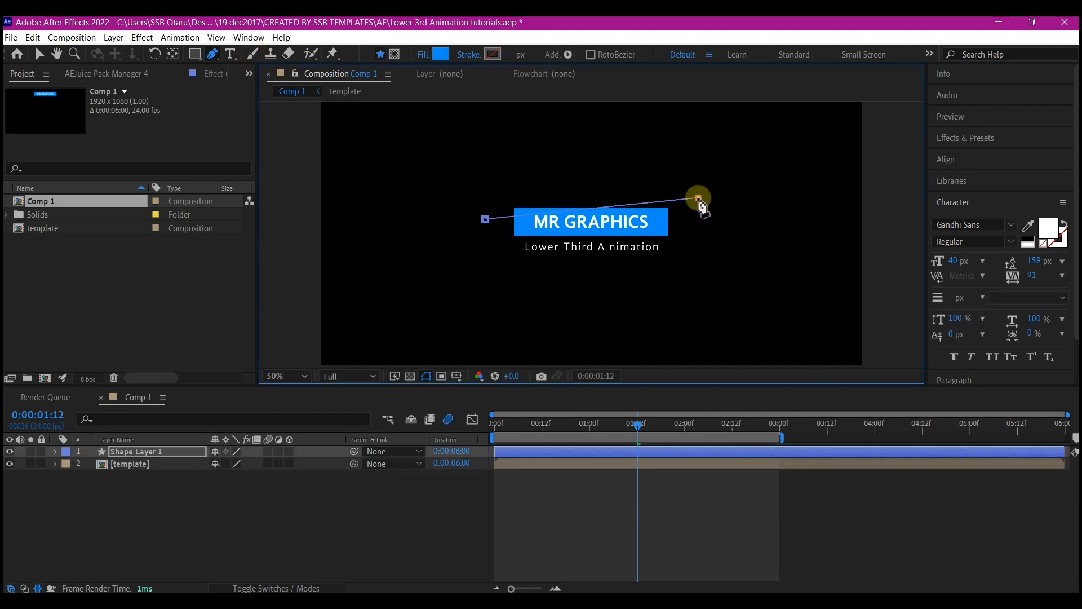
Set the new line's fill to None
left_click(423, 54)
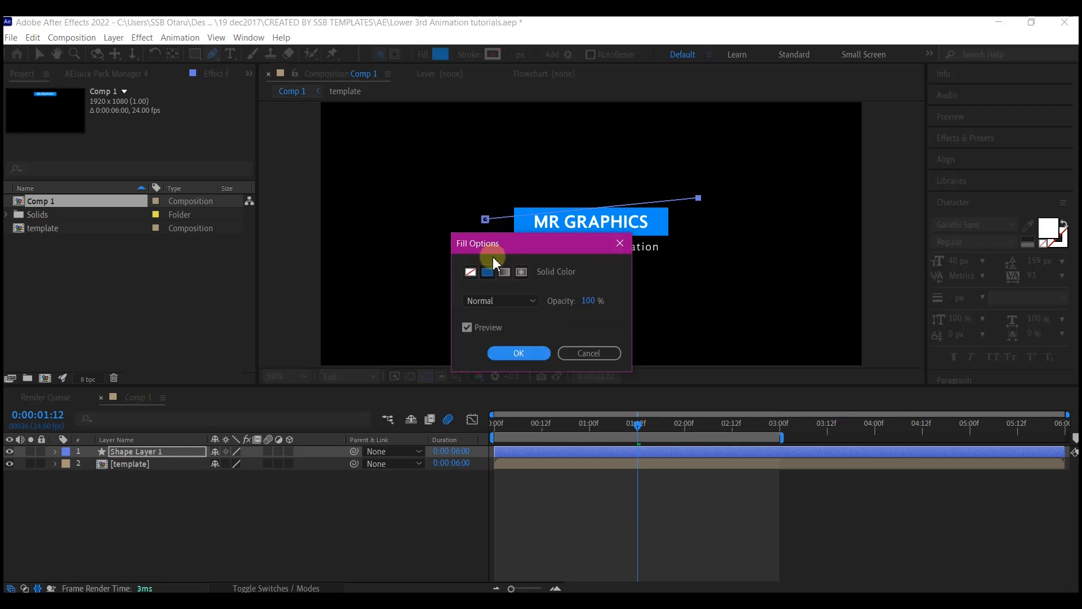
left_click(469, 269)
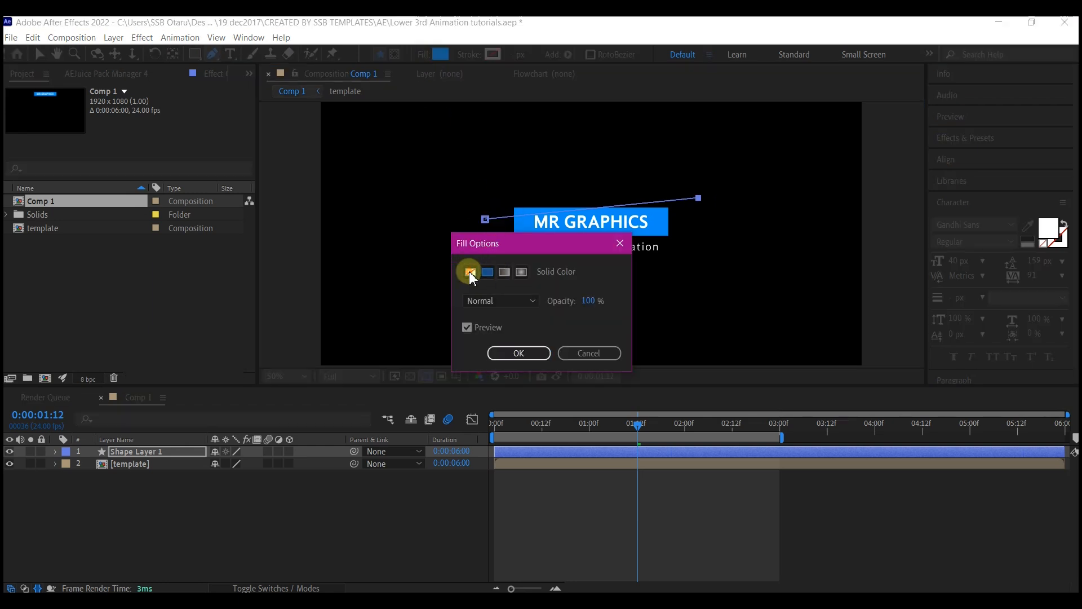
left_click(519, 352)
Give the line a white FFFFFF stroke and reduce its stroke width to 10 px
left_click(496, 57)
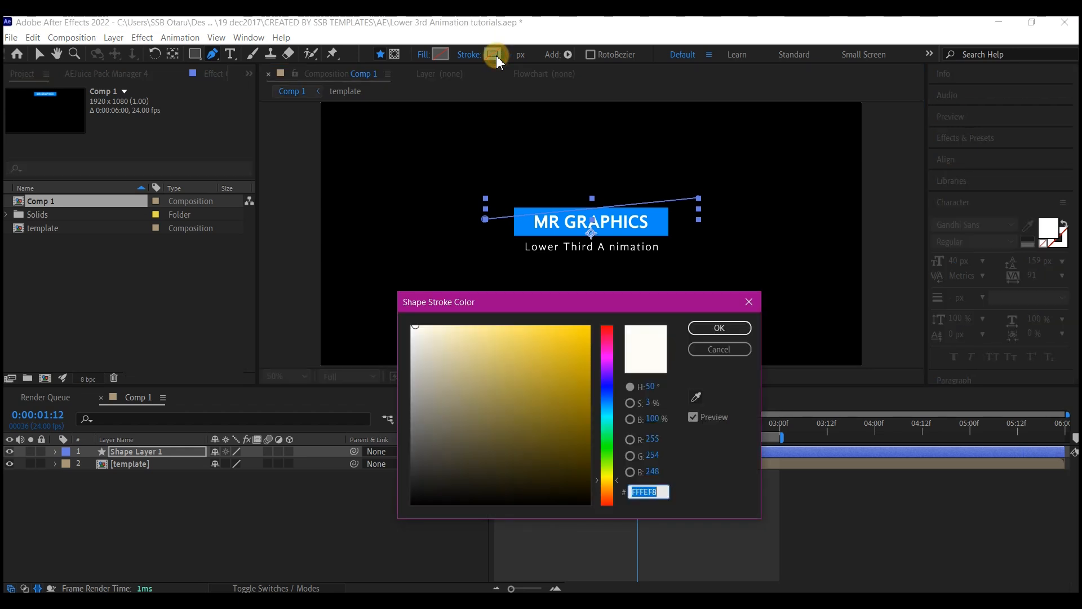
left_click(408, 327)
left_click_drag(408, 326, 406, 307)
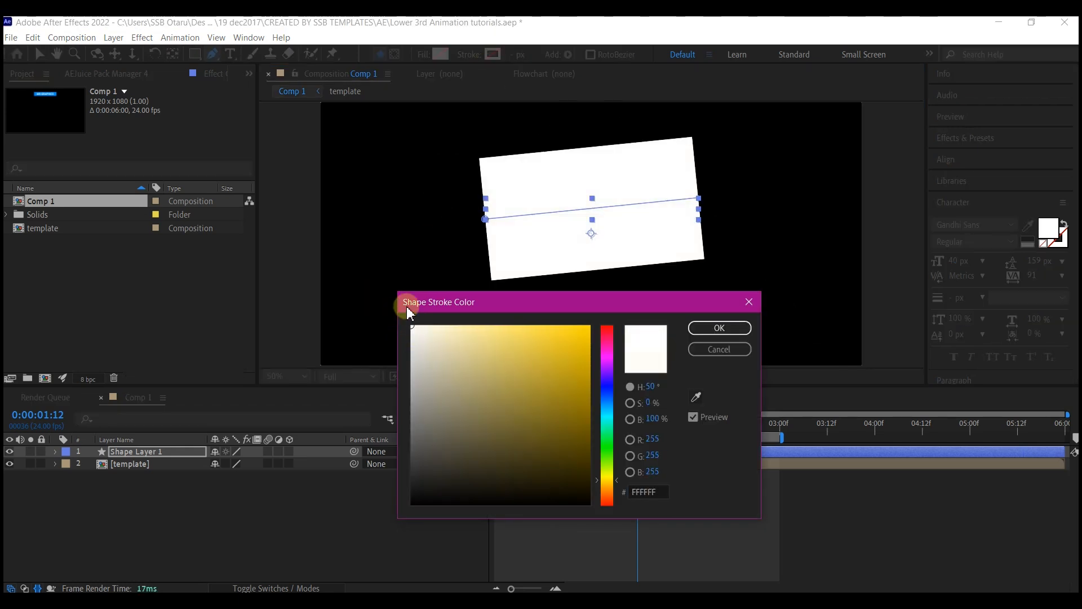
left_click(722, 332)
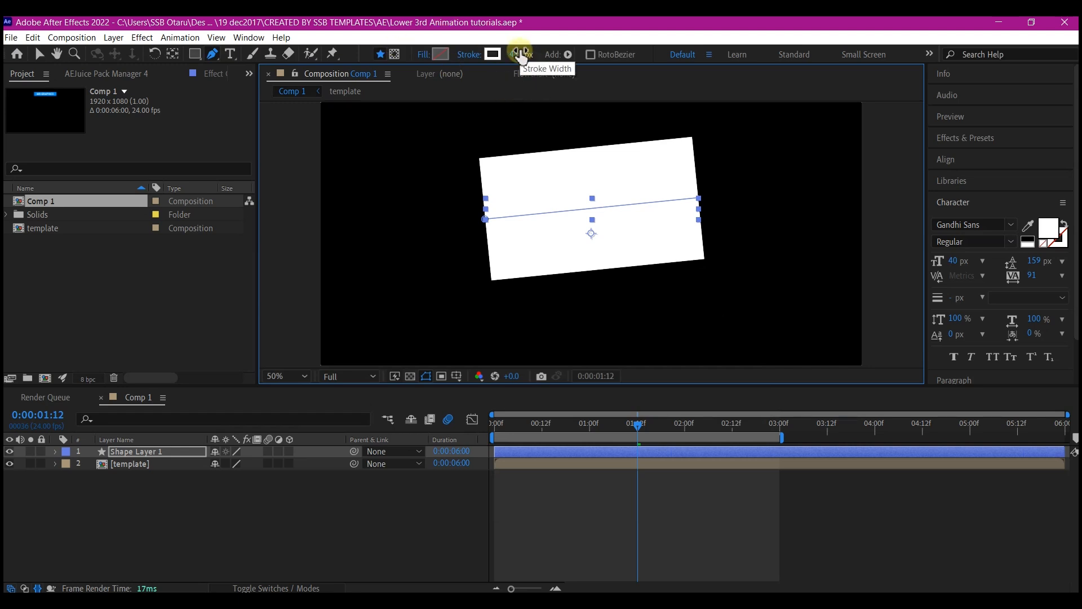
mouse_move(521, 56)
left_mouse_down()
mouse_move(472, 54)
mouse_move(270, 99)
left_mouse_up()
Expand the line layer's stroke properties and set the Line Cap to Round Cap
left_click(58, 459)
left_click(56, 452)
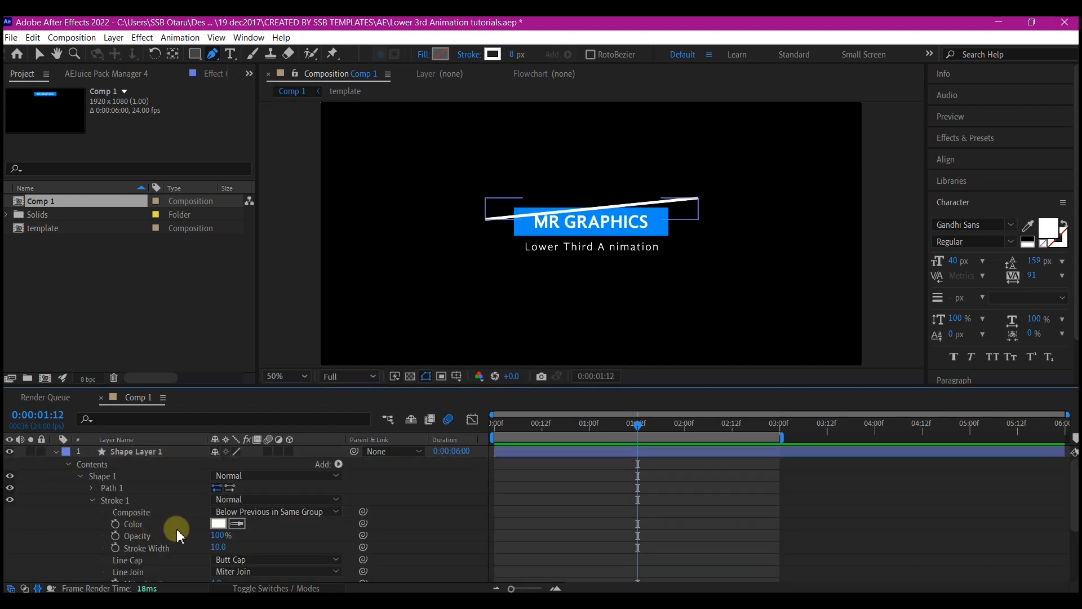
left_click(232, 560)
left_click(269, 532)
Add Trim Paths to the line's shape layer and show its properties
left_click(339, 464)
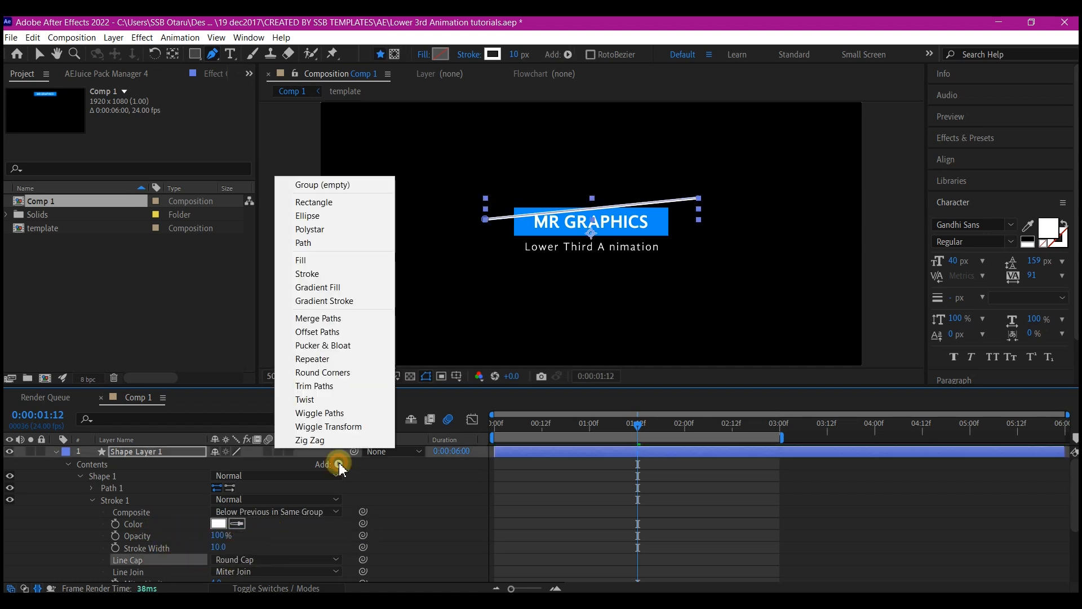
left_click(336, 386)
left_click(92, 500)
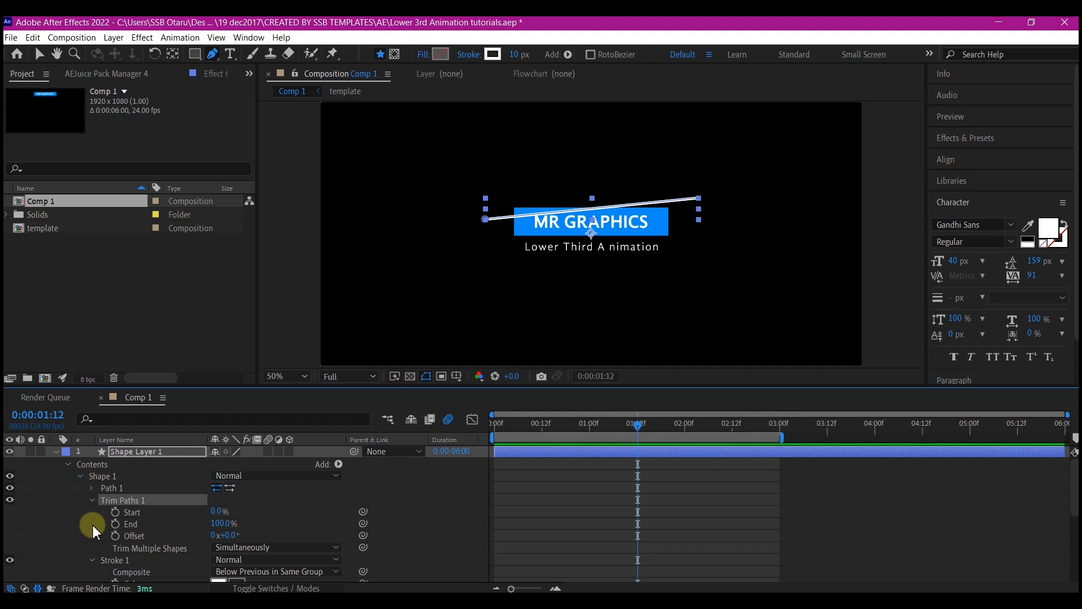
Keyframe the Trim Paths End from 0:00:00:00 so the line draws on to 100%, with eased keyframes finishing at about 0:00:00:15
left_click(116, 524)
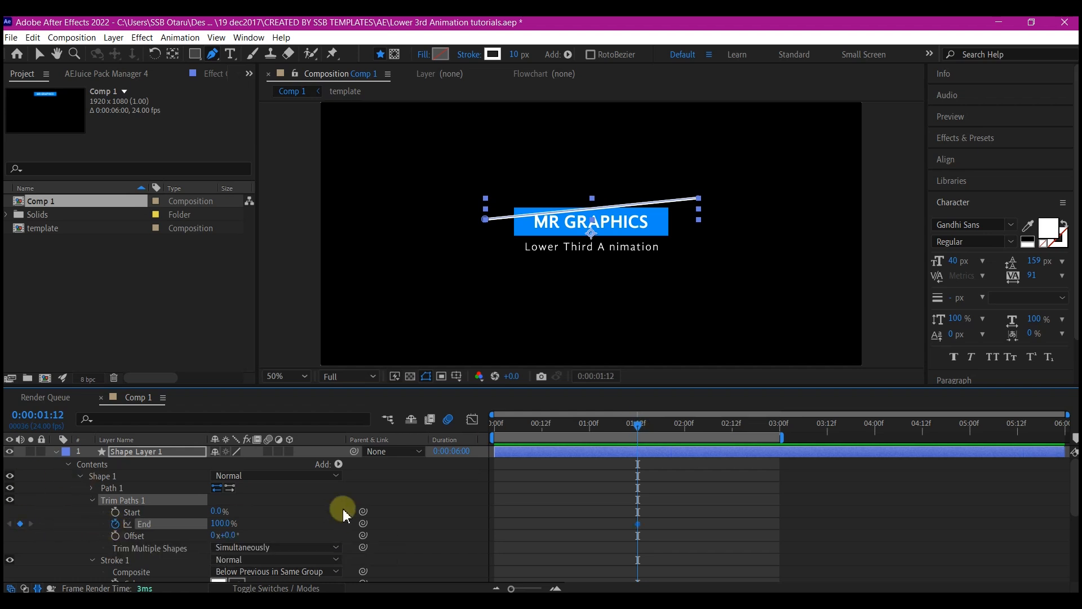
left_click_drag(522, 429, 430, 446)
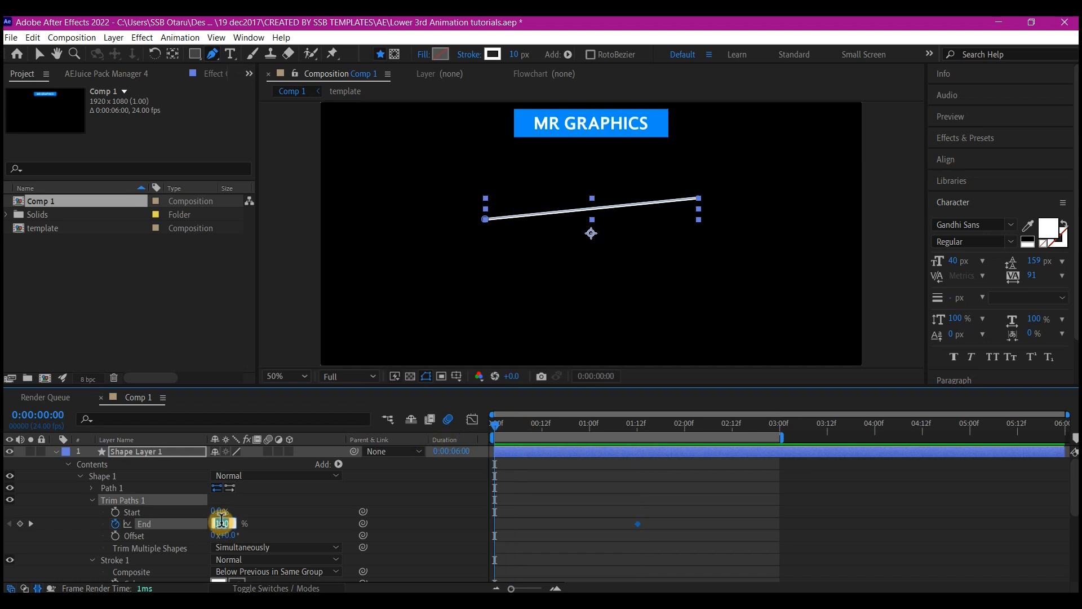
key("Return")
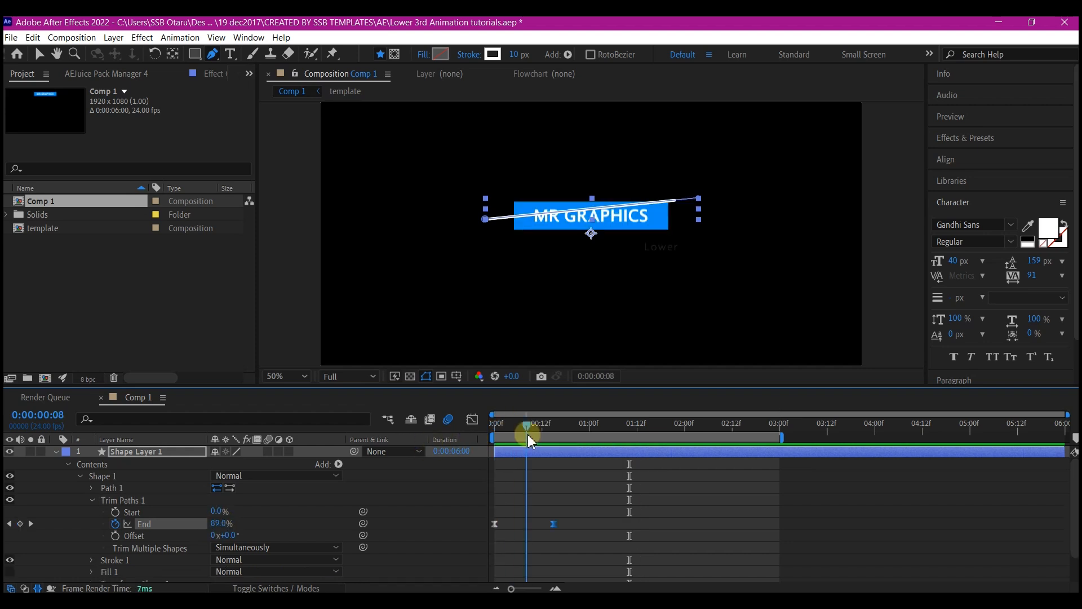
Keyframe the Trim Paths Start at 0% at 0:00:00:07 and at 100% at 0:00:00:22
left_click_drag(528, 434, 525, 434)
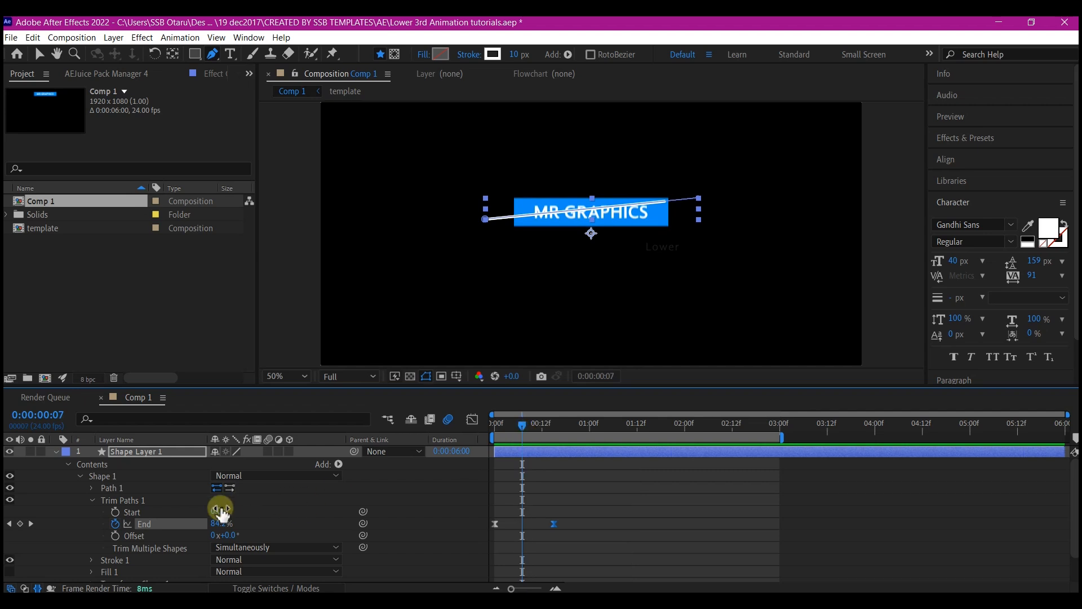
left_click(115, 511)
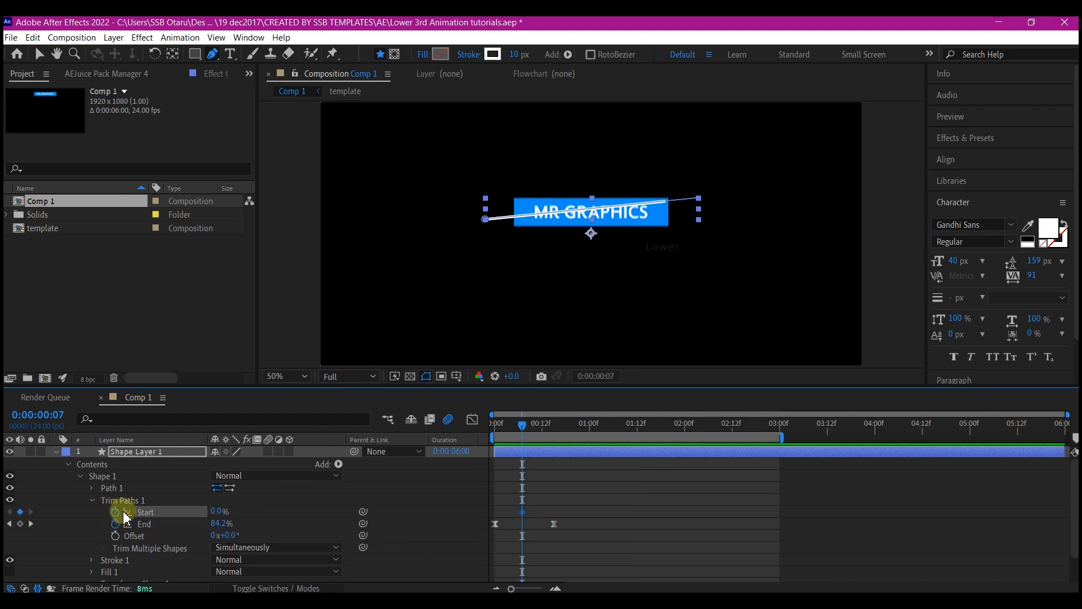
left_click(582, 429)
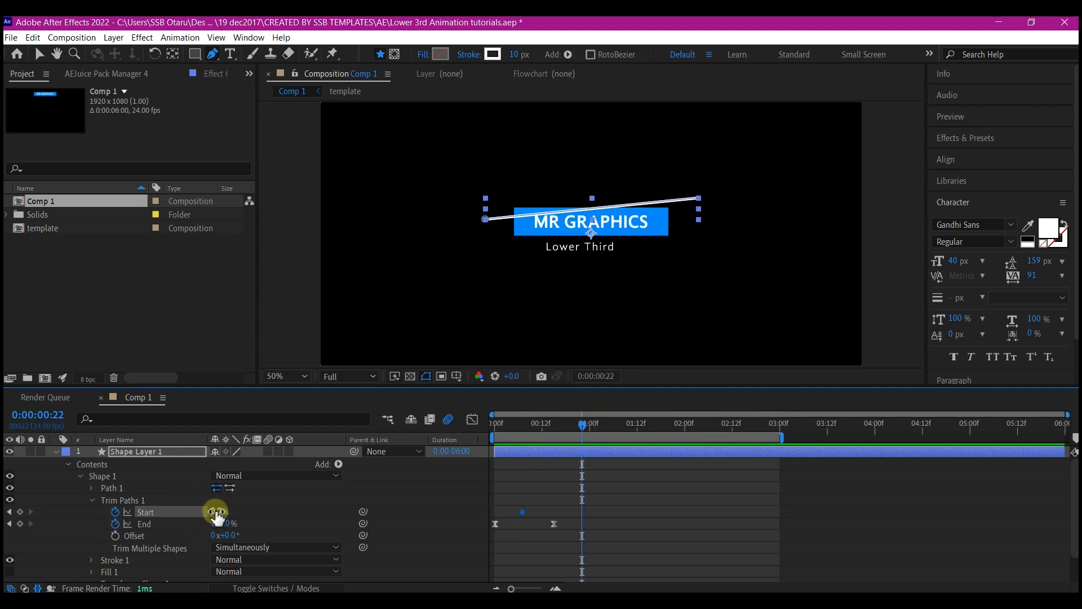
mouse_move(216, 511)
left_mouse_down()
mouse_move(333, 507)
mouse_move(540, 548)
left_mouse_up()
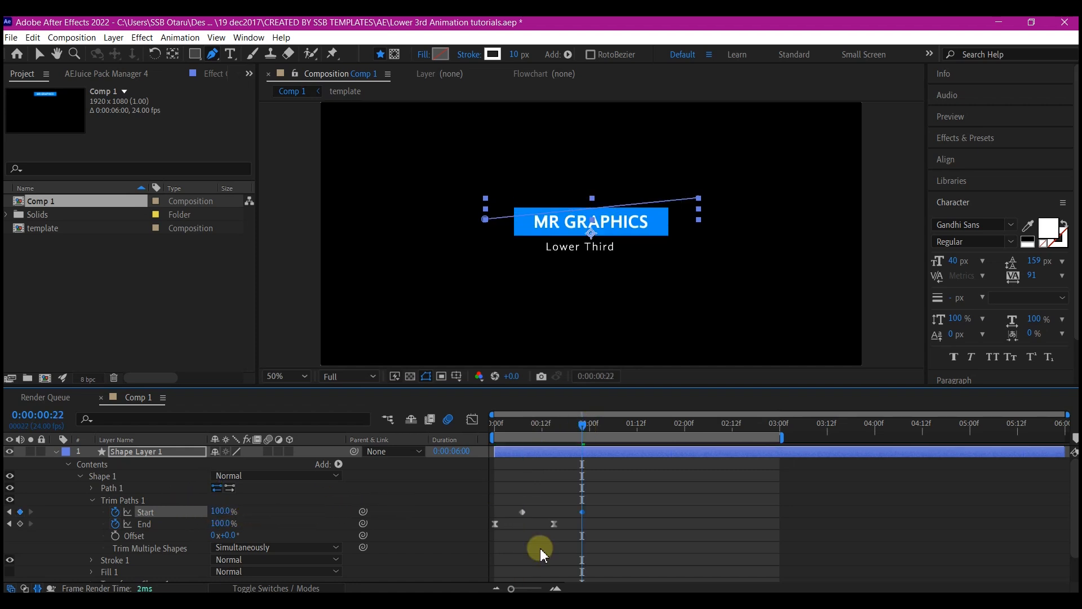
Apply Easy Ease to the Trim Paths Start keyframes
right_click(522, 511)
mouse_move(575, 572)
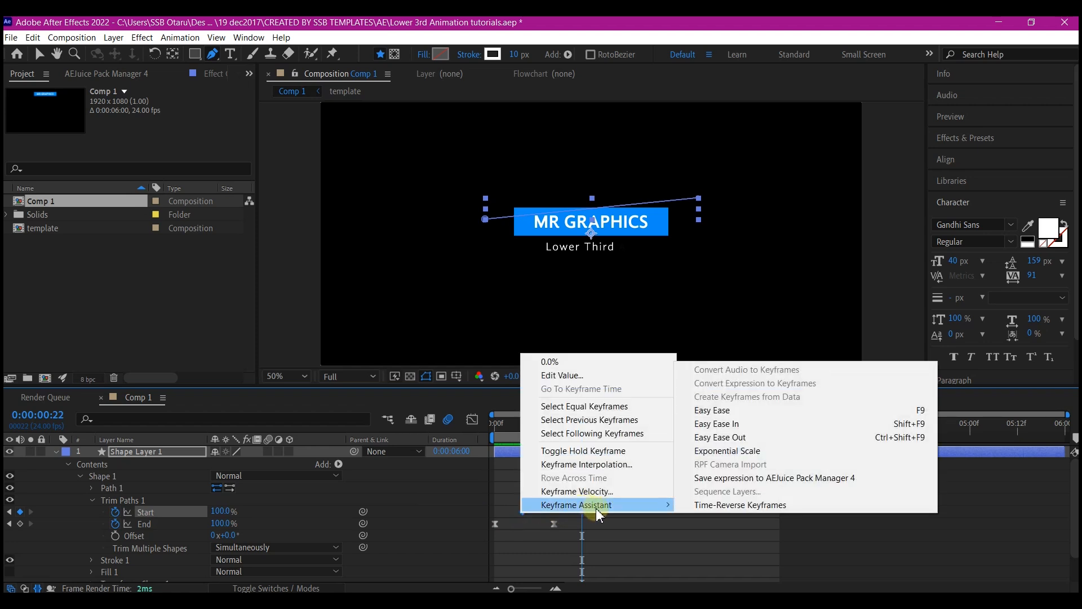
left_click(732, 410)
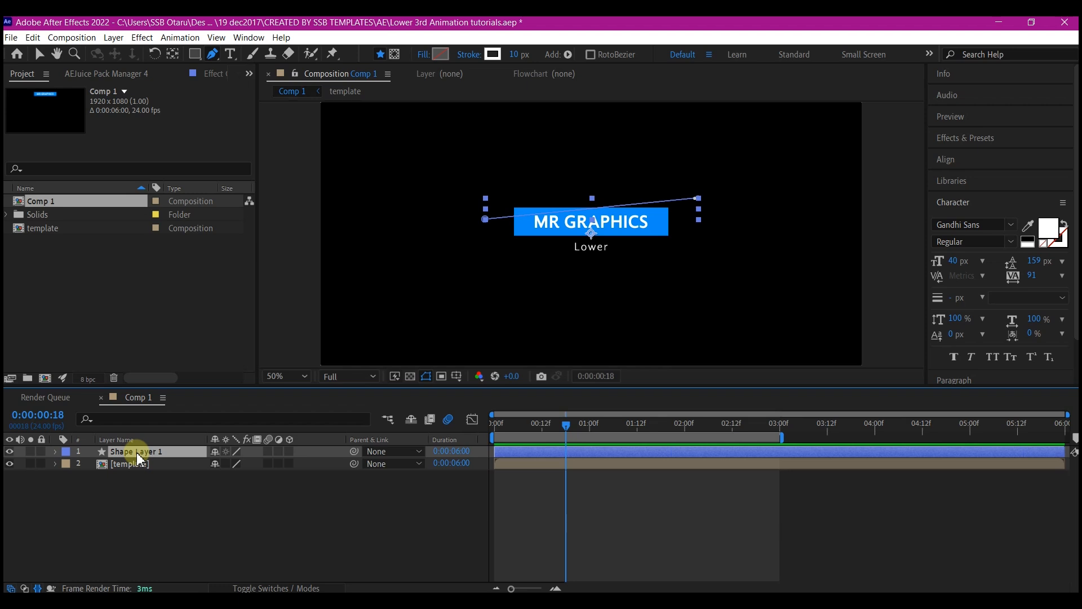
Move the line layer's anchor point to the line's left end with the Pan Behind tool, and return to the Selection tool
key("y")
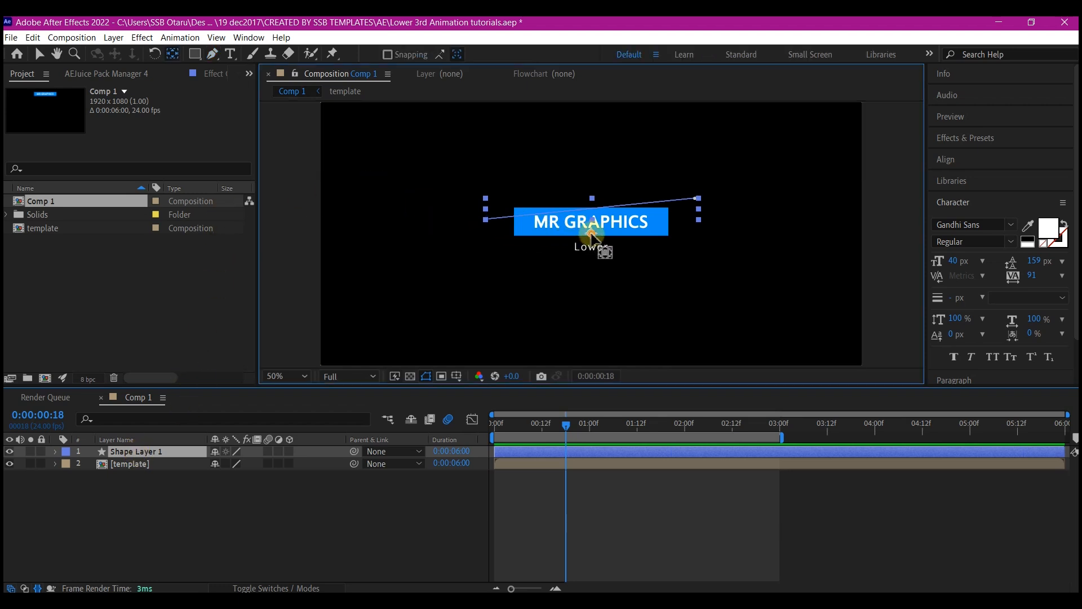
left_click_drag(591, 233, 499, 213)
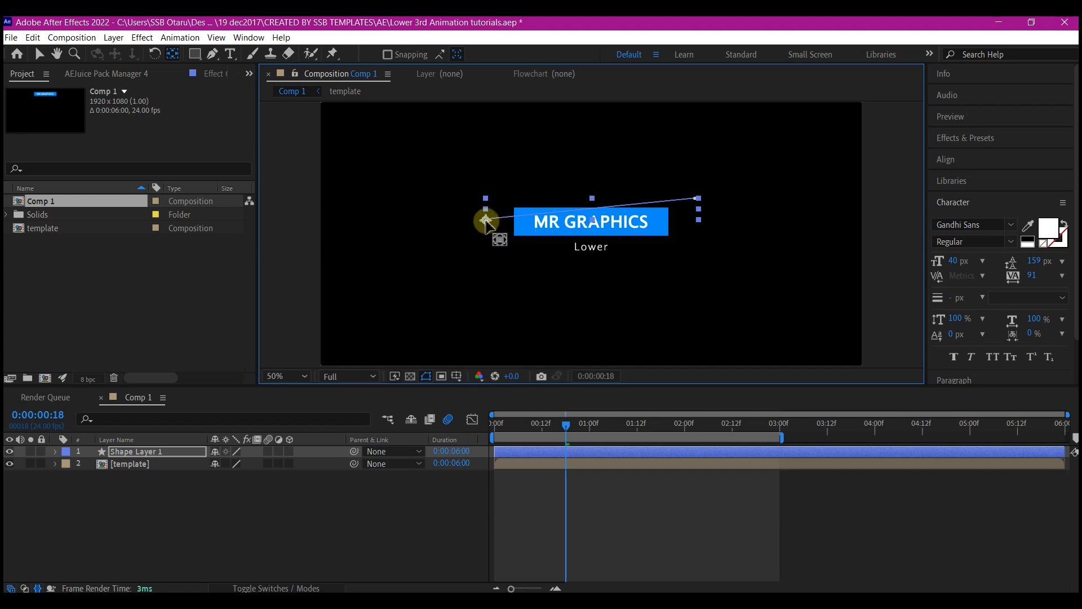
left_click(154, 453)
key("v")
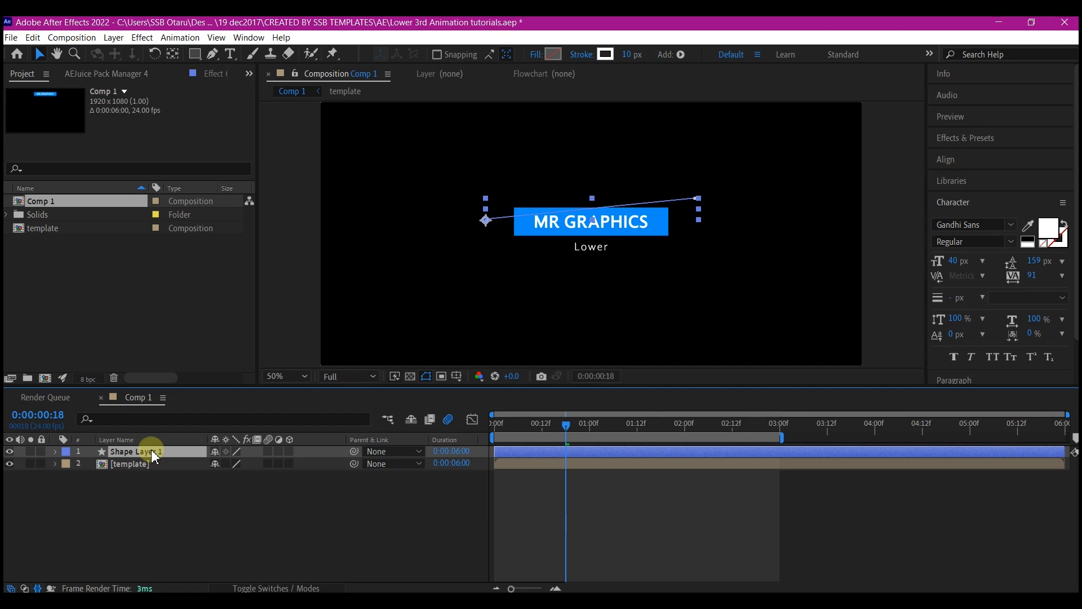
Raise the line above the title box by setting its layer Position to 586.0, 412.0
key("p")
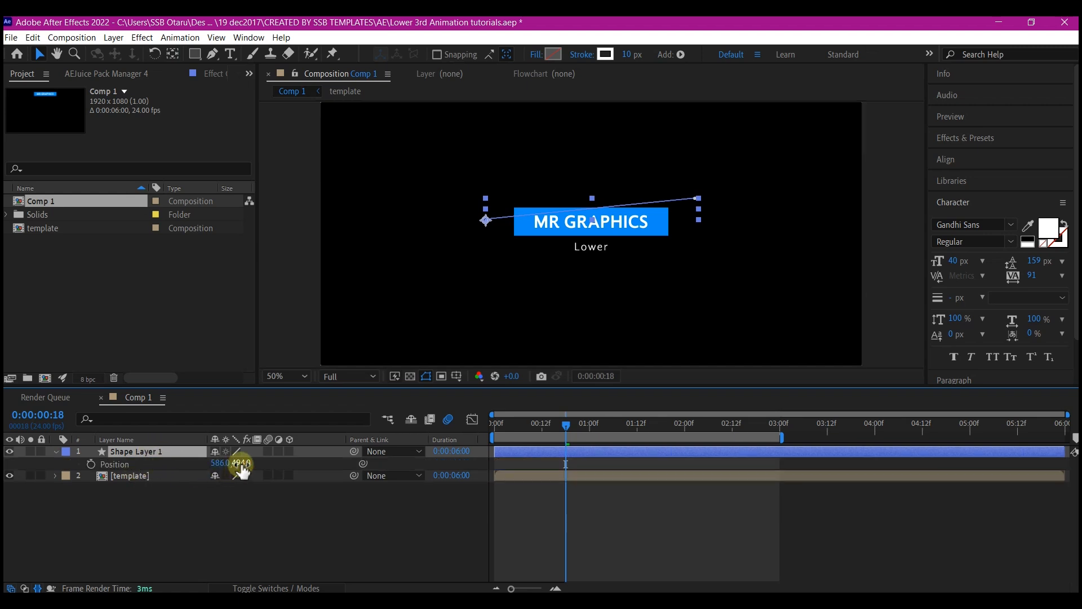
left_click_drag(243, 467, 184, 462)
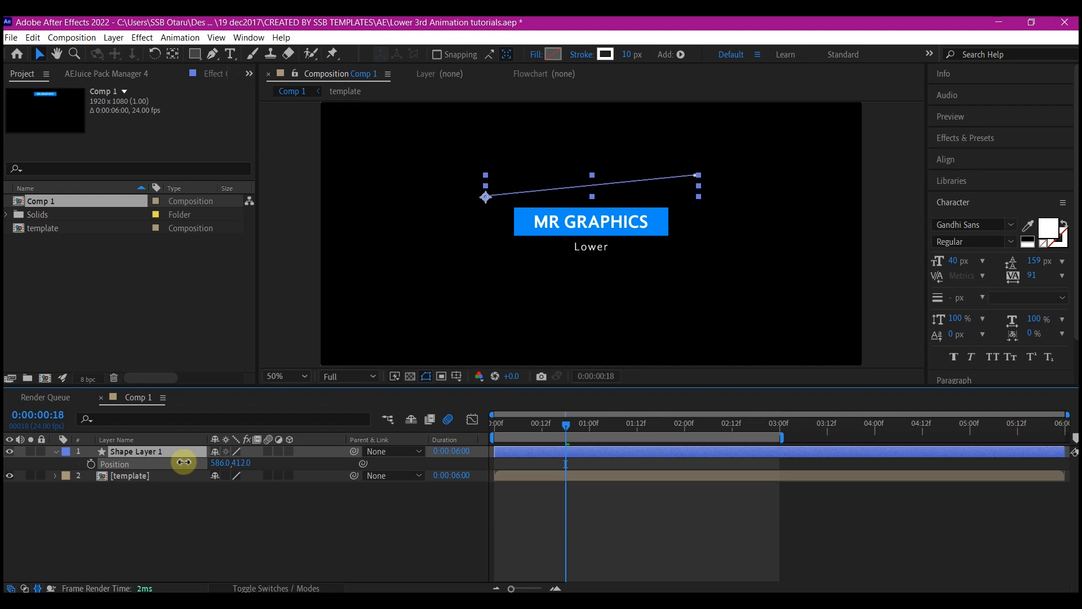
left_click(134, 450)
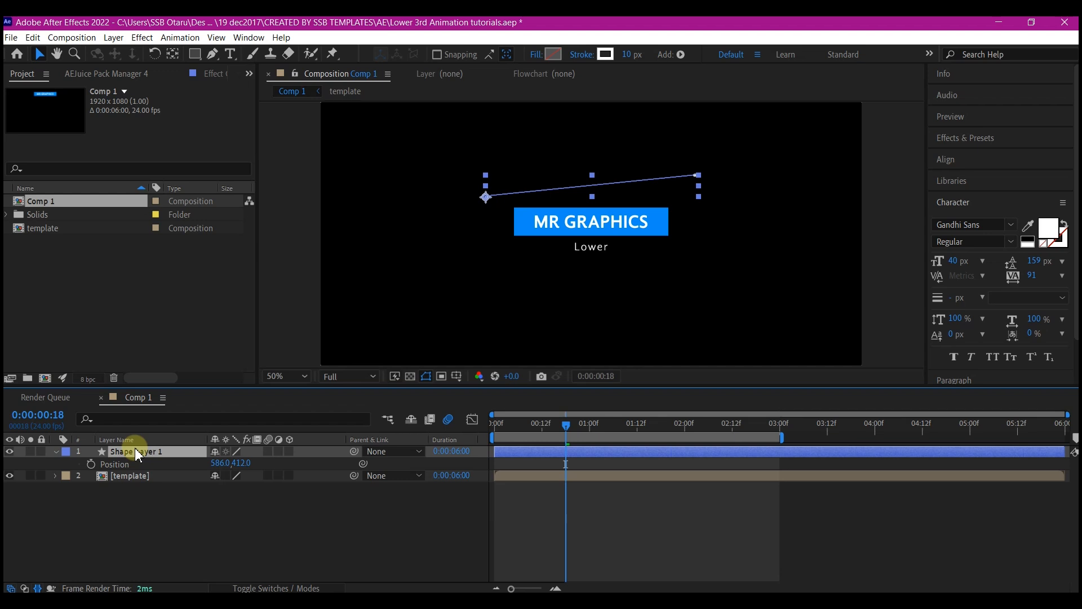
Duplicate the line layer, place the copy below the title box at Position 586.0, 567.0, and rotate it to slope down to the right
key("ctrl+d")
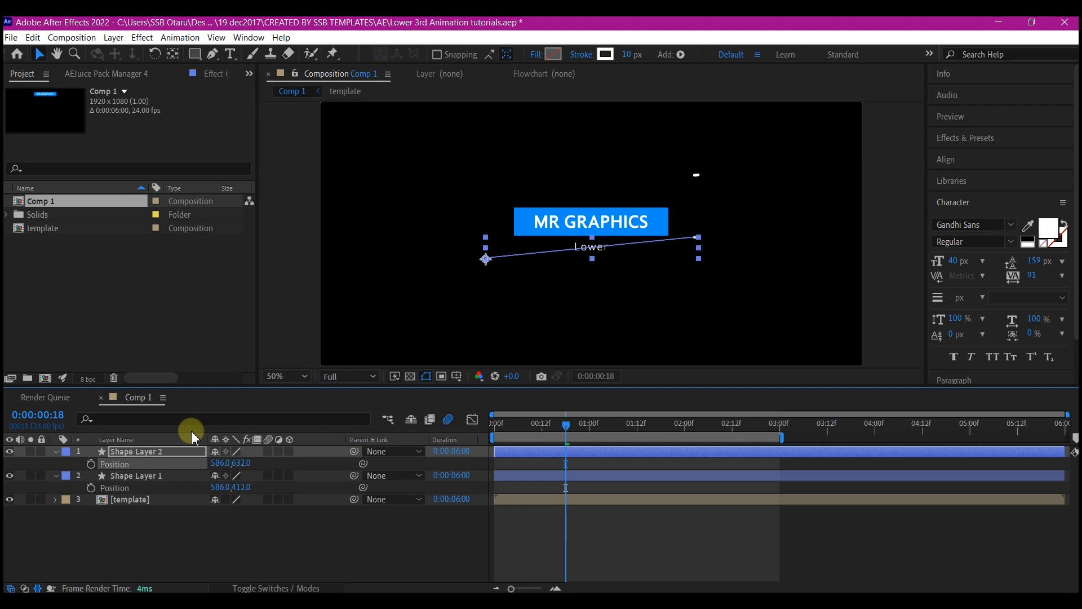
left_click(142, 453)
key("r")
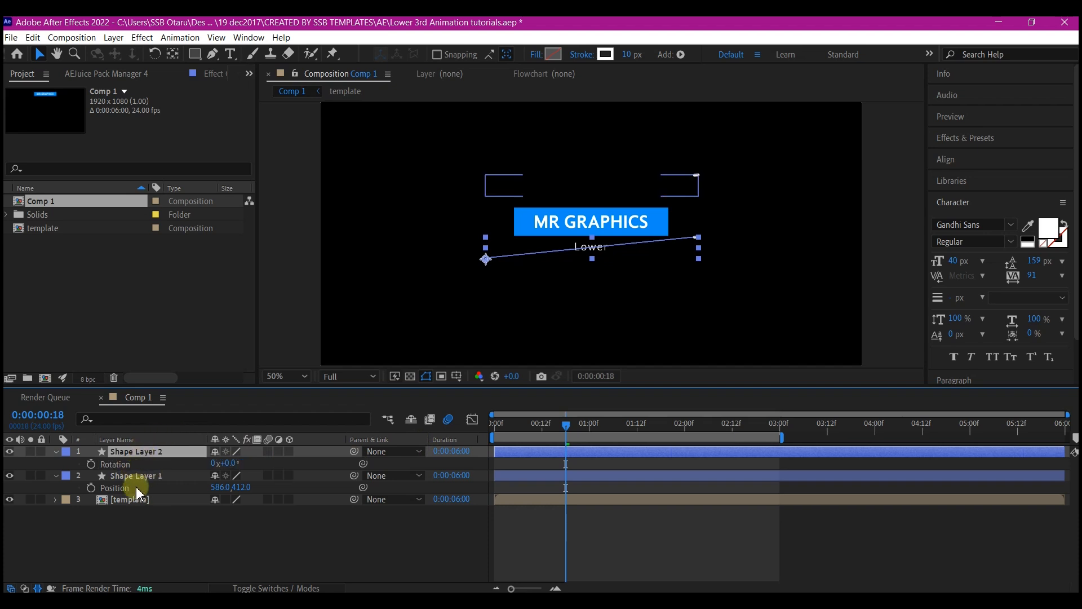
left_click_drag(231, 464, 236, 462)
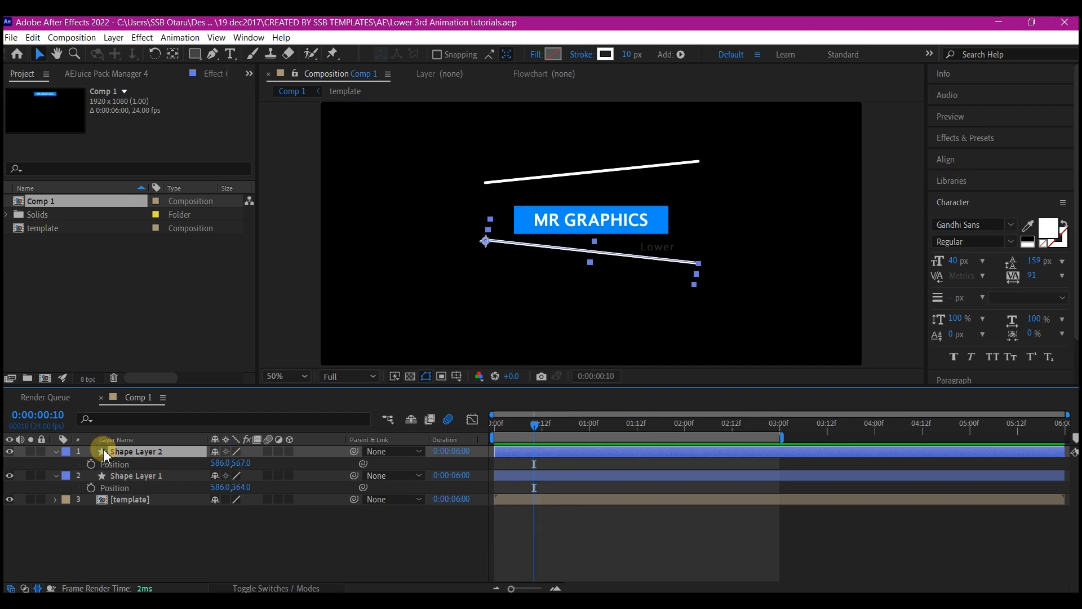
left_click(129, 515)
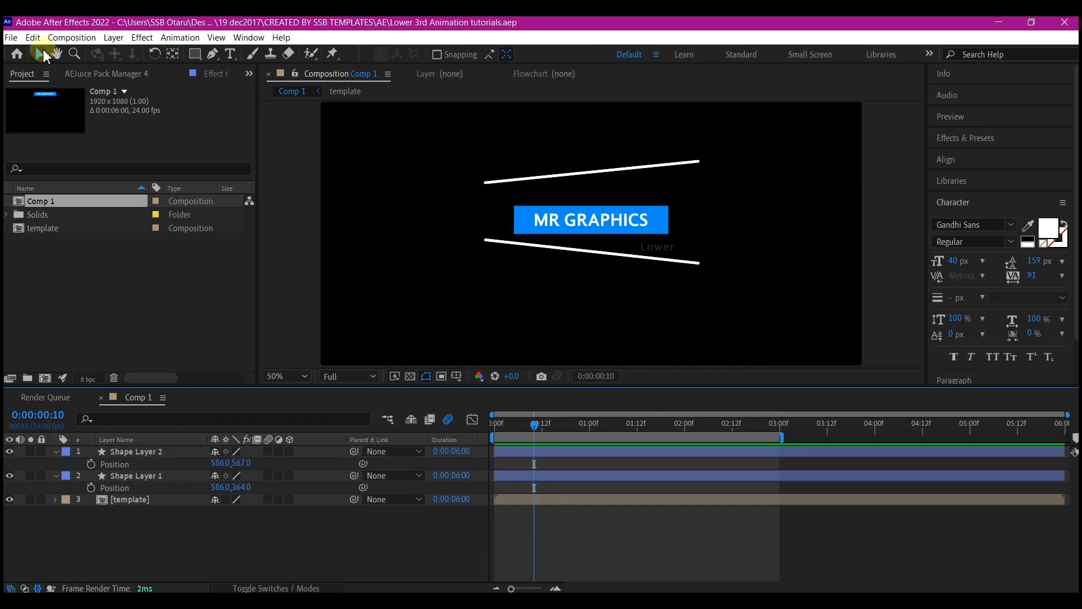
Draw a closed four-point shape with the Pen tool, joining the ends of the two white lines around the title box
left_click(212, 53)
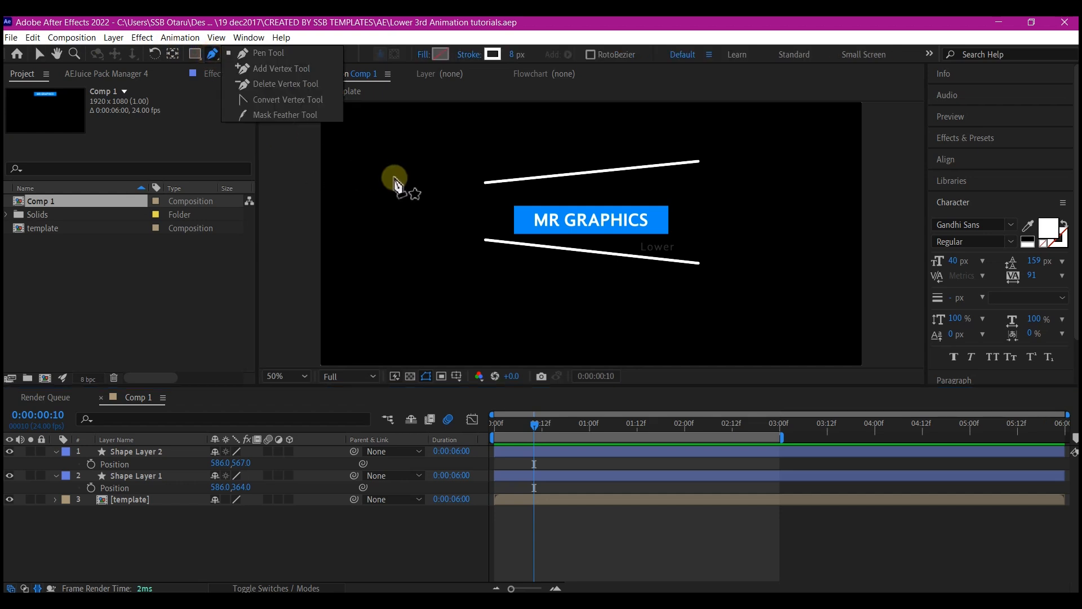
left_click(486, 186)
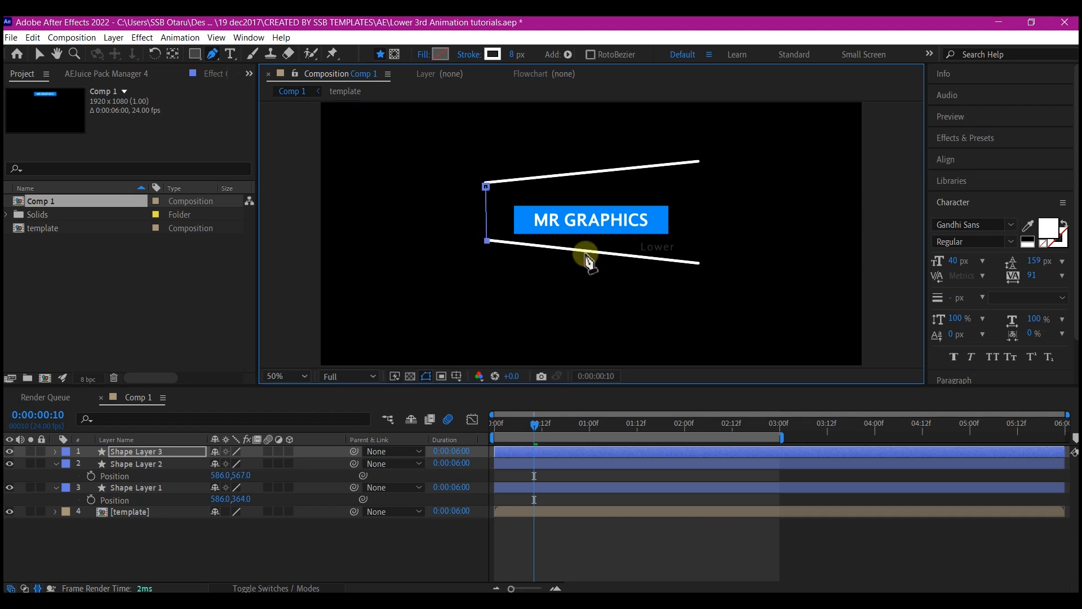
left_click(701, 162)
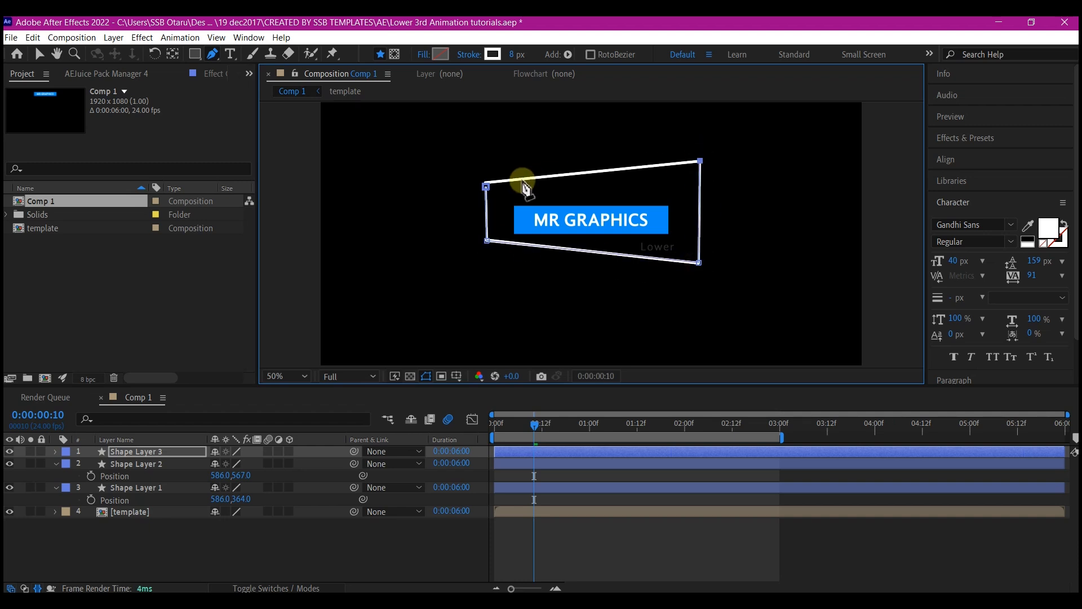
left_click(485, 186)
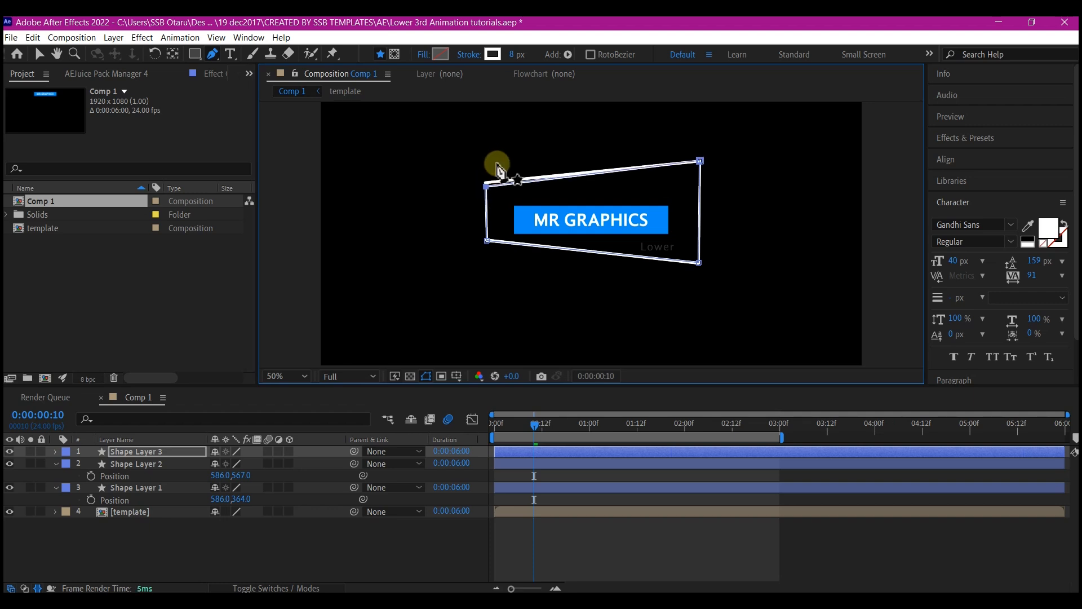
Set the four-point shape's stroke to None and its fill to magenta #E300E4
left_click(475, 58)
left_click(470, 273)
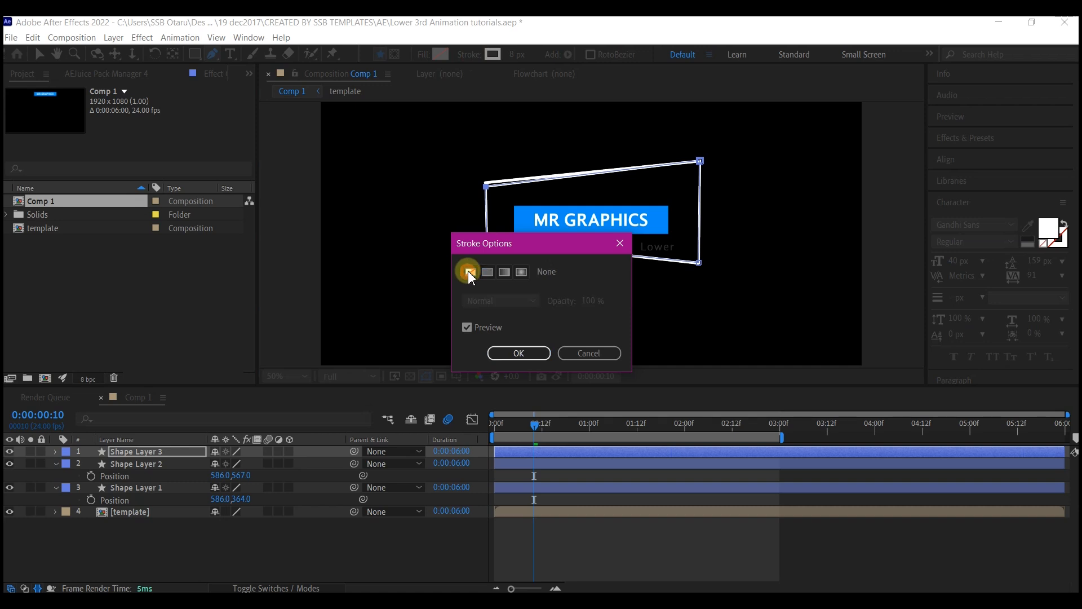
left_click(512, 360)
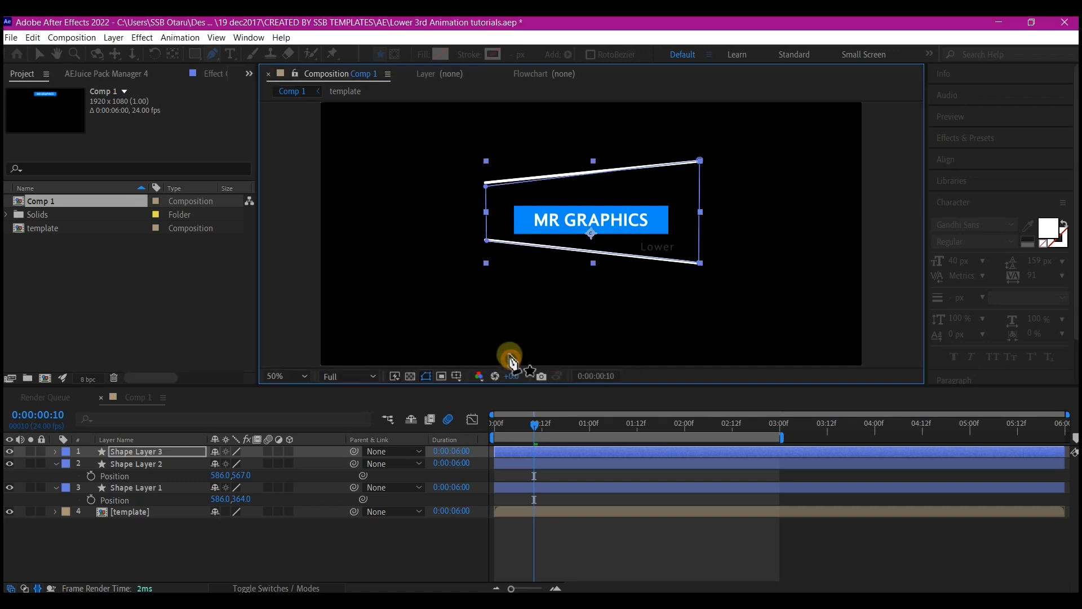
left_click(438, 54)
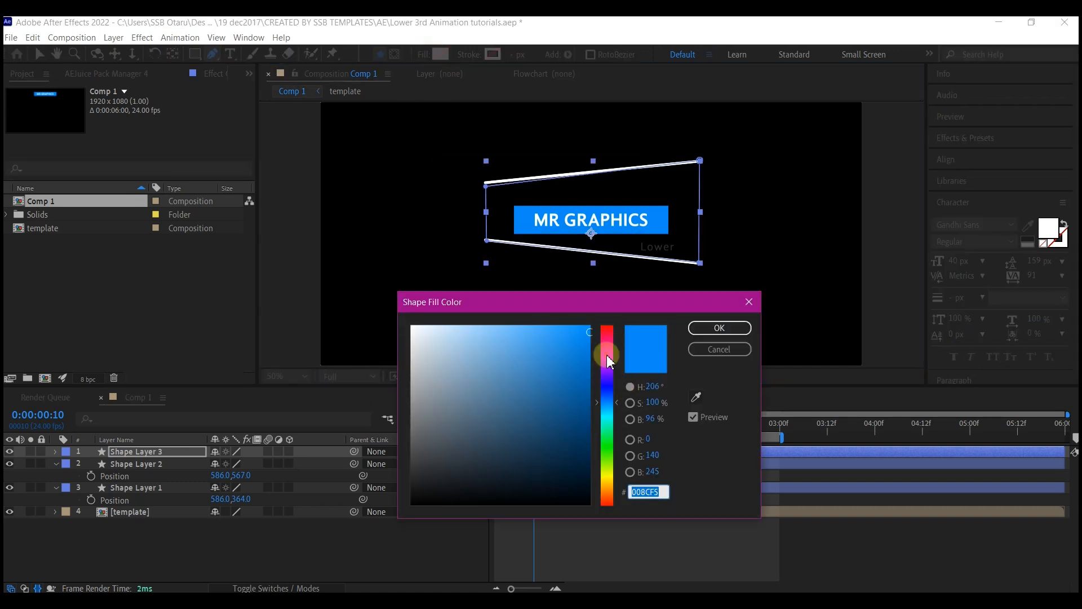
mouse_move(607, 350)
left_mouse_down()
mouse_move(573, 359)
mouse_move(589, 344)
left_mouse_up()
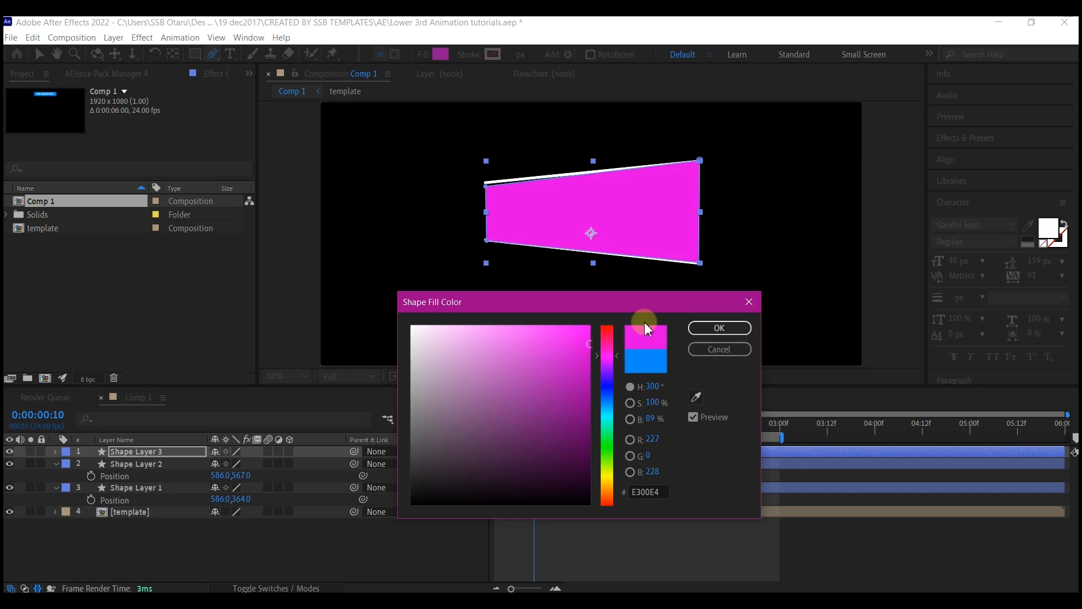
left_click(719, 328)
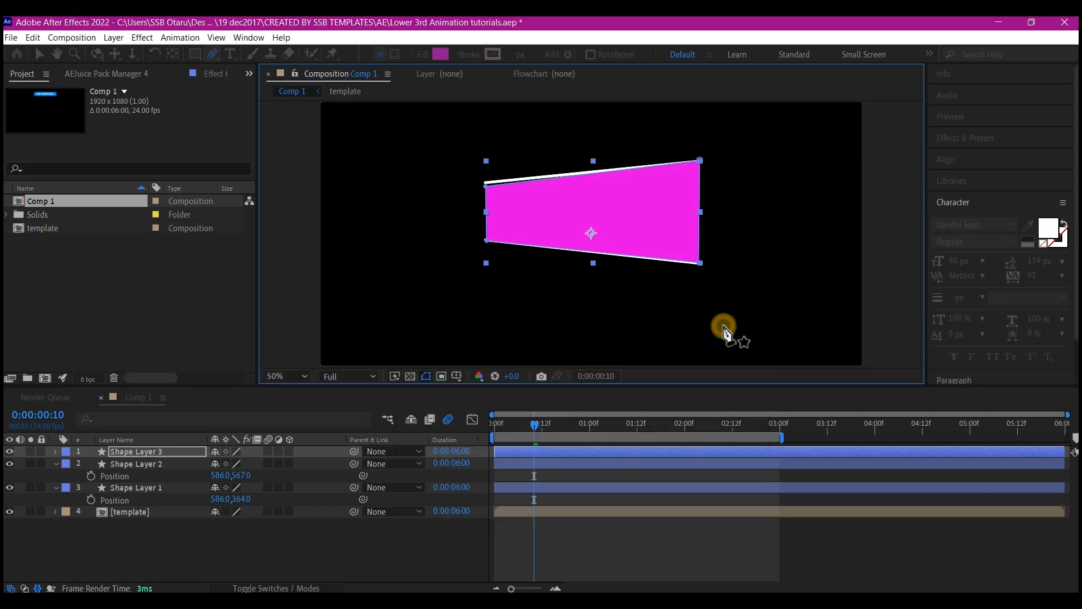
Rename the four-point shape's layer "mask" and move it directly above the template layer
left_click(135, 454)
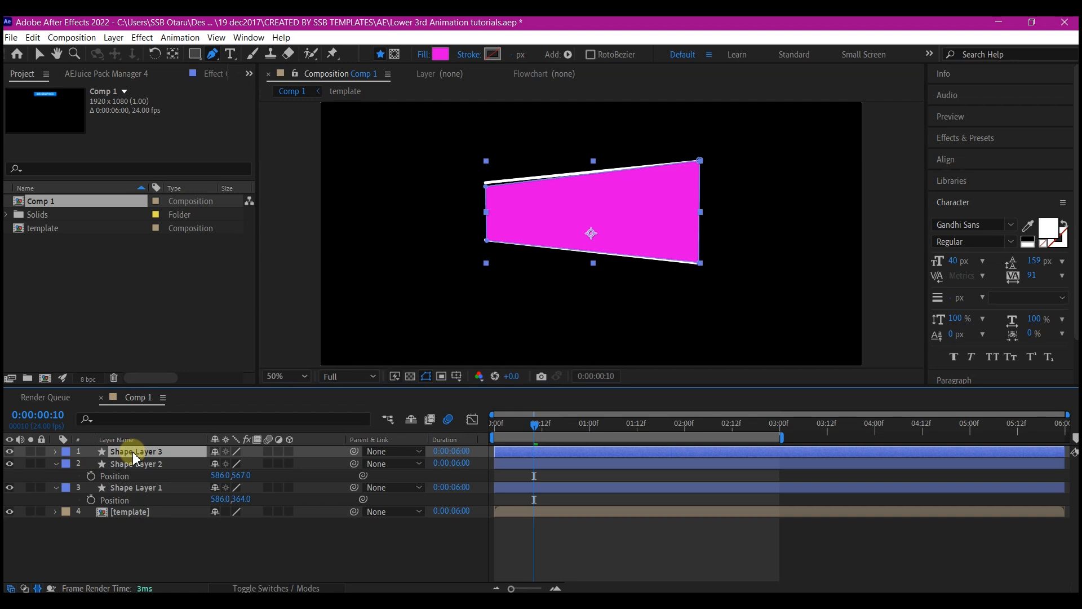
key("Return")
type("mask")
key("Return")
left_click_drag(130, 457, 125, 507)
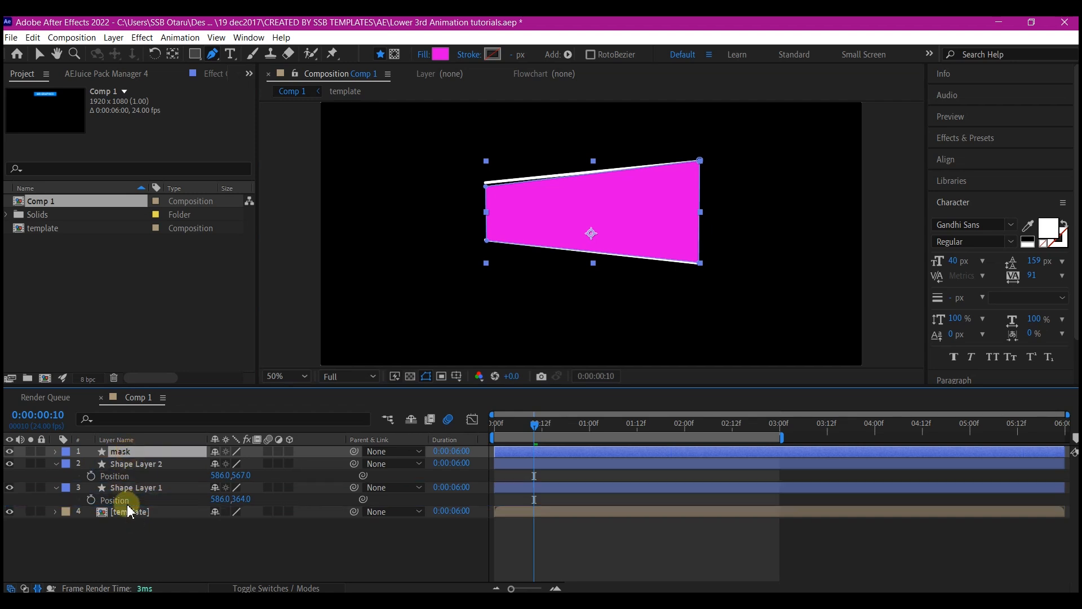
Set the template layer's track matte to Alpha Matte "mask" and scrub the opening of the animation
left_click(110, 511)
left_click(283, 588)
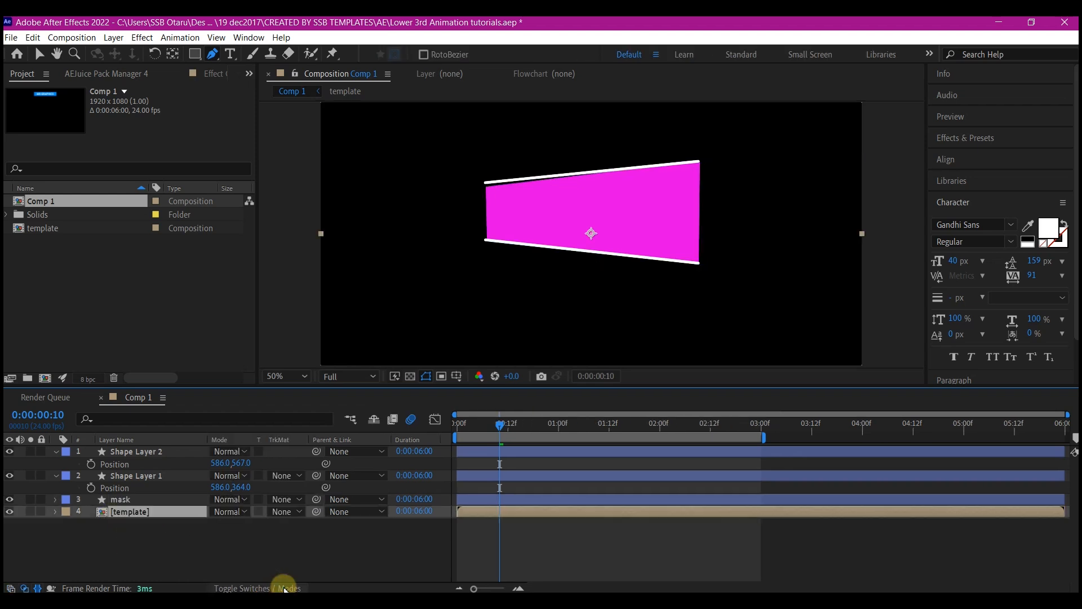
left_click(282, 512)
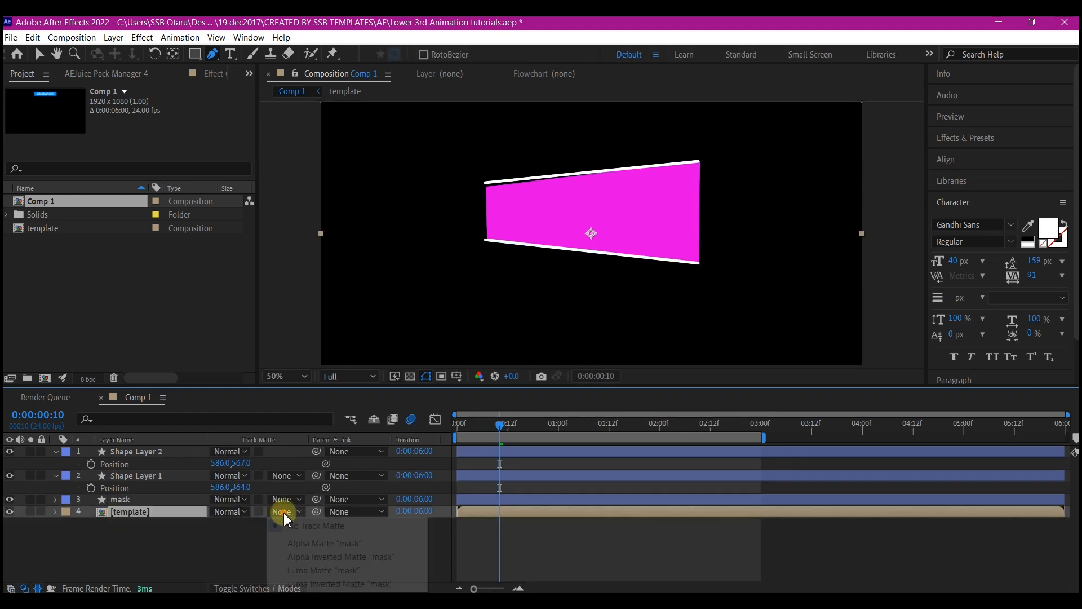
left_click(290, 543)
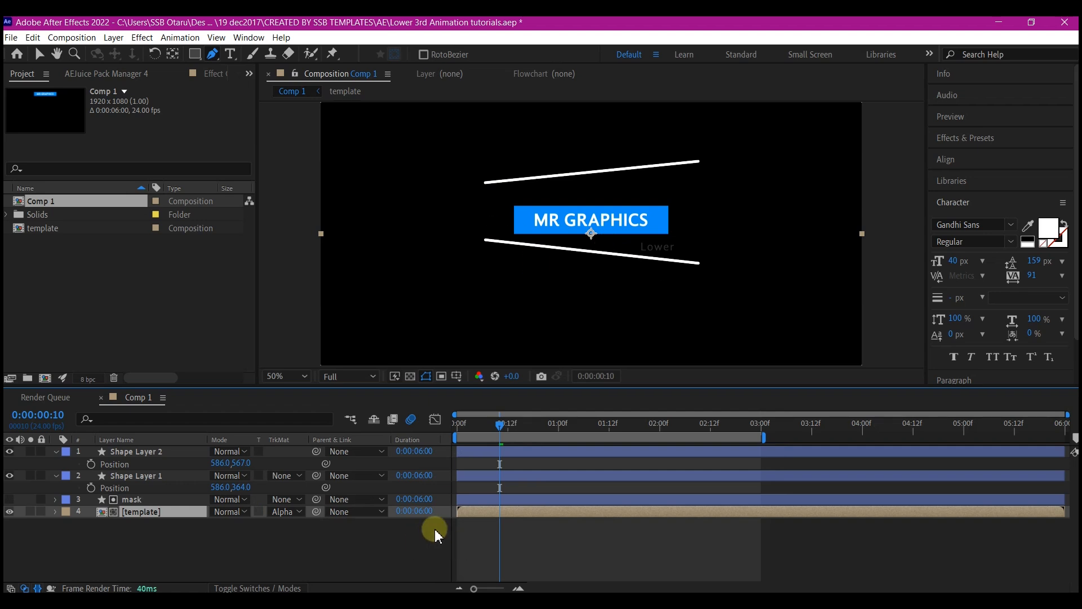
left_click_drag(457, 437, 491, 464)
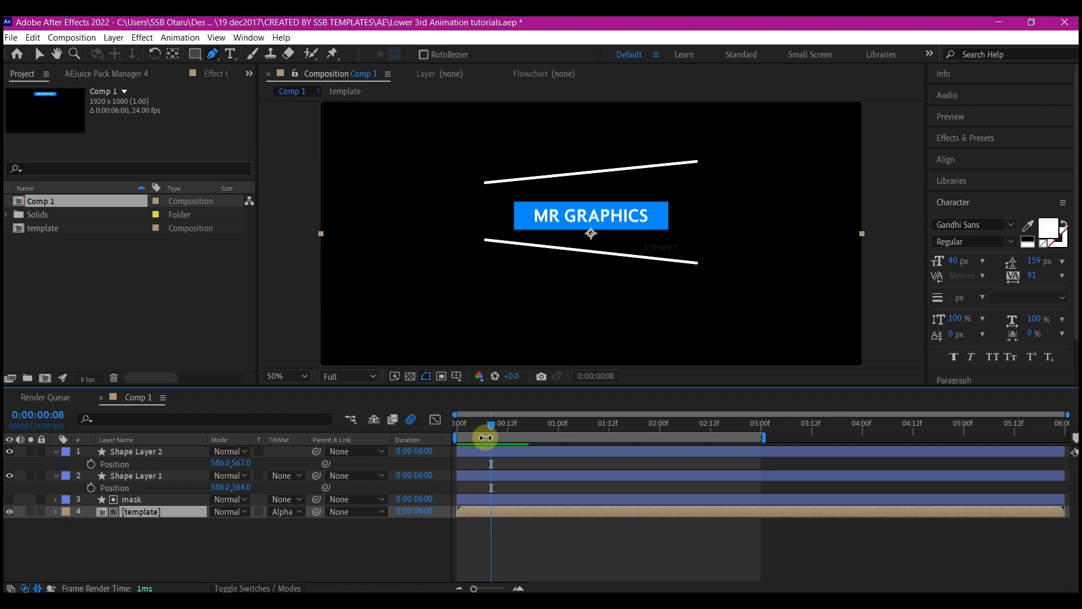
left_click_drag(469, 427, 537, 427)
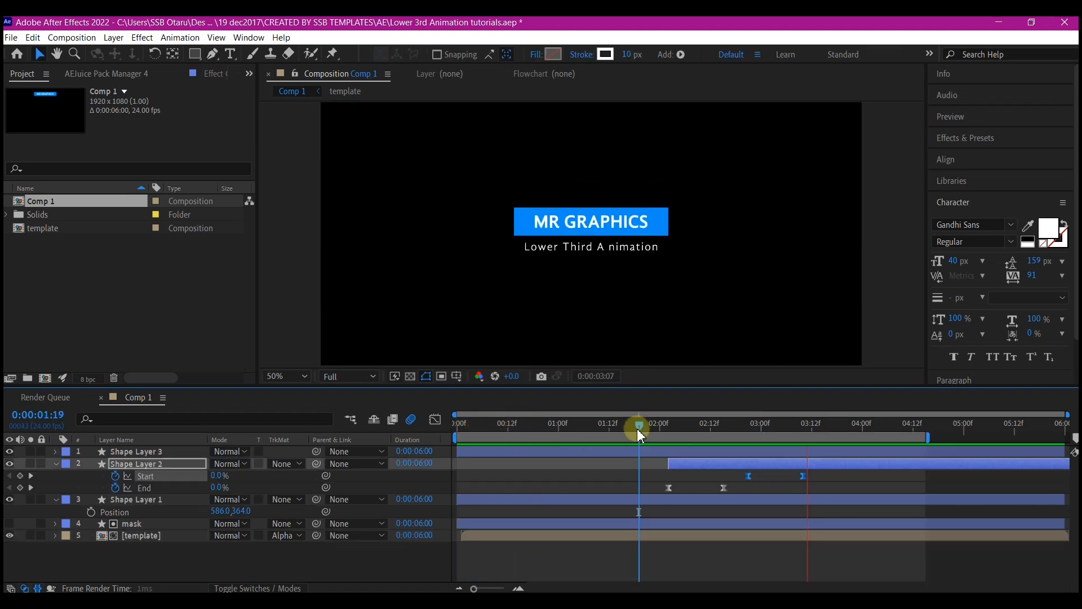
Keyframe the template layer's Position at 960.0, 540.0 at 0:00:02:02 and at 960.0, 492.0 at 0:00:02:09
left_click_drag(644, 430, 668, 428)
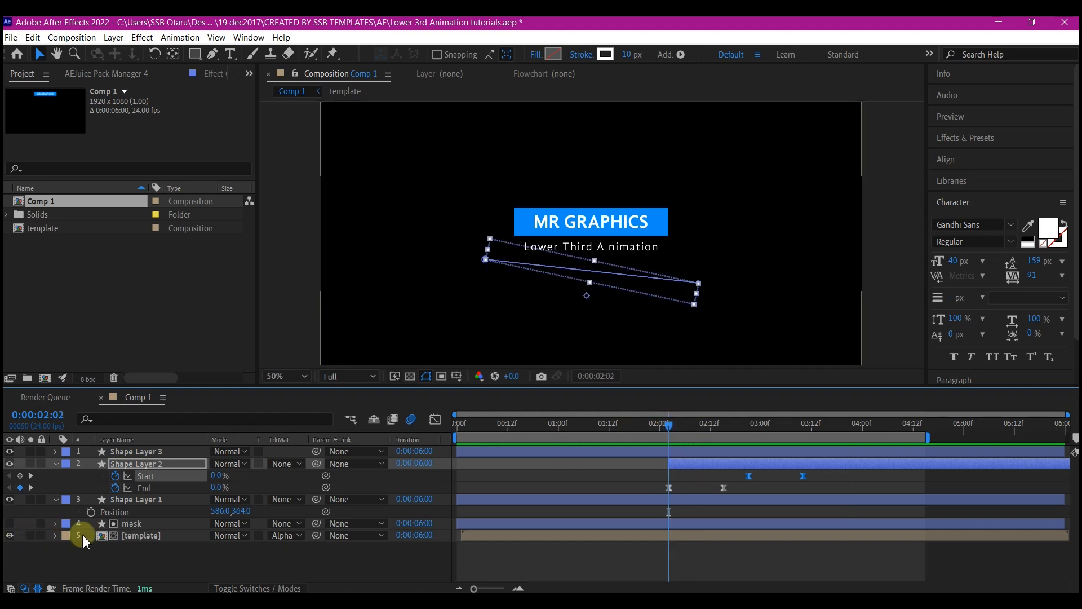
left_click(133, 539)
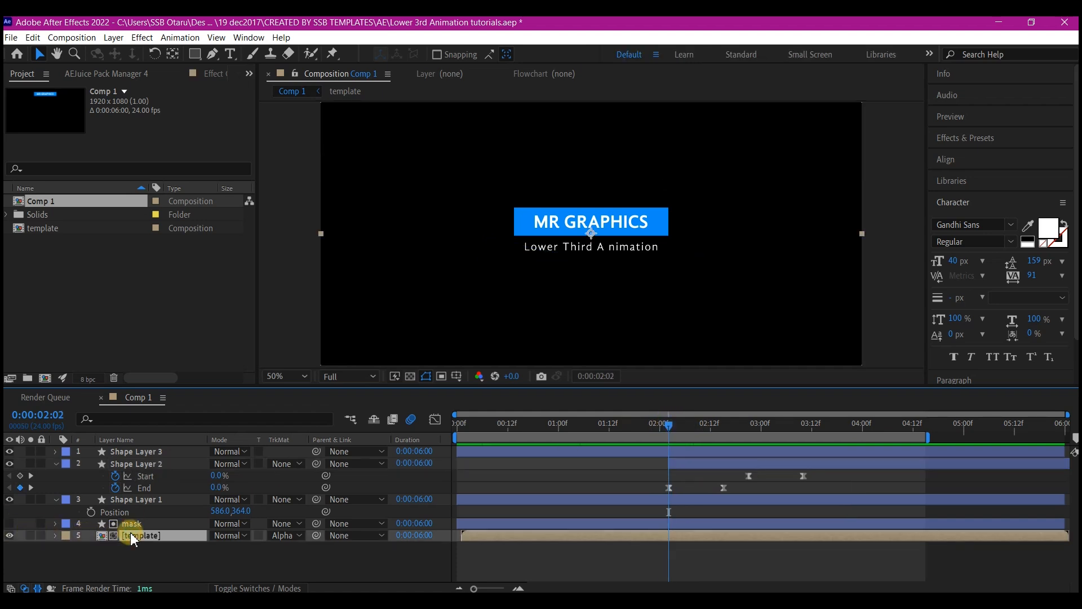
left_click(90, 547)
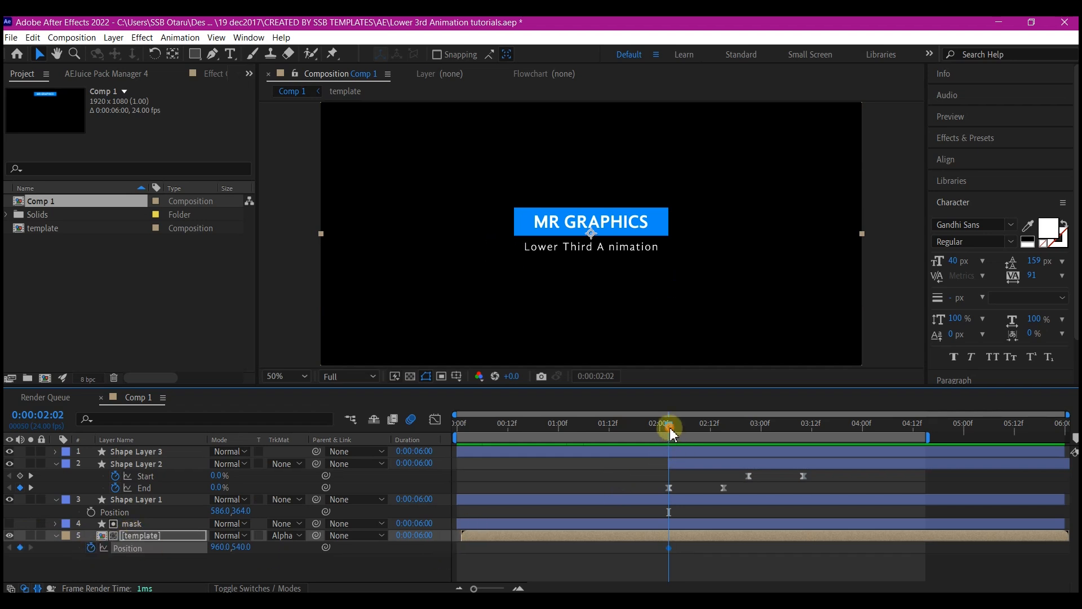
left_click_drag(670, 428, 690, 434)
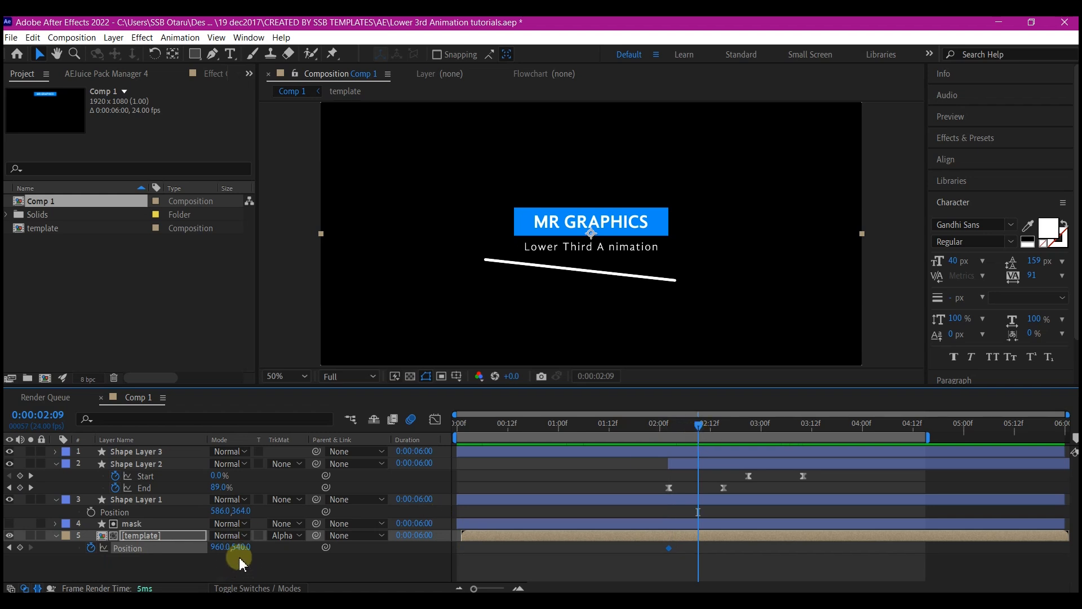
left_click_drag(242, 547, 209, 546)
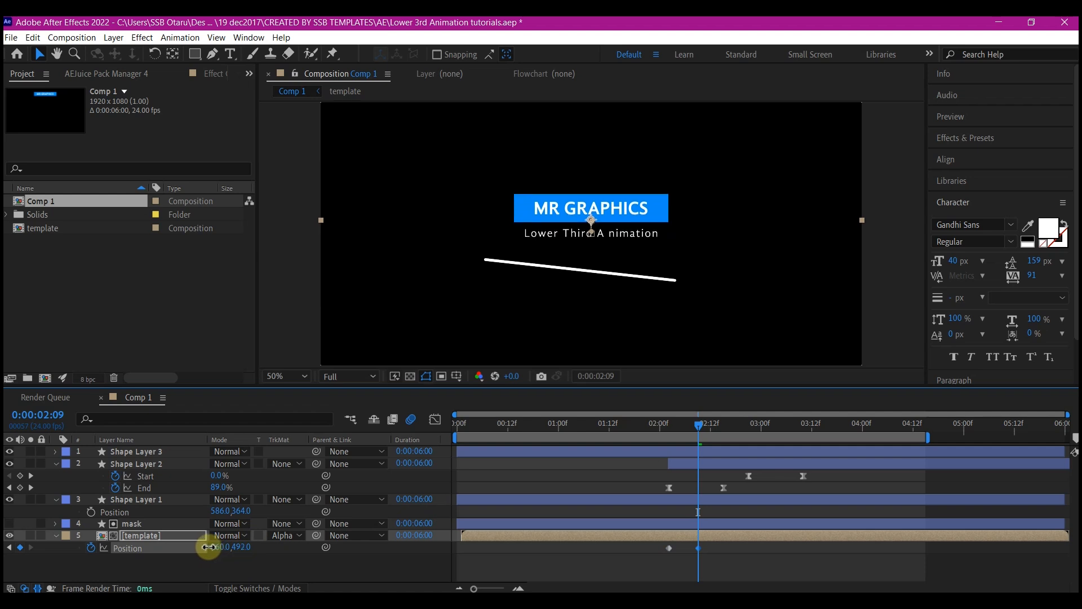
Hold the template layer's Position at 960.0, 492.0 with a keyframe at 0:00:02:13, and keyframe 960.0, 1072.0 at 0:00:02:21
left_click(699, 424)
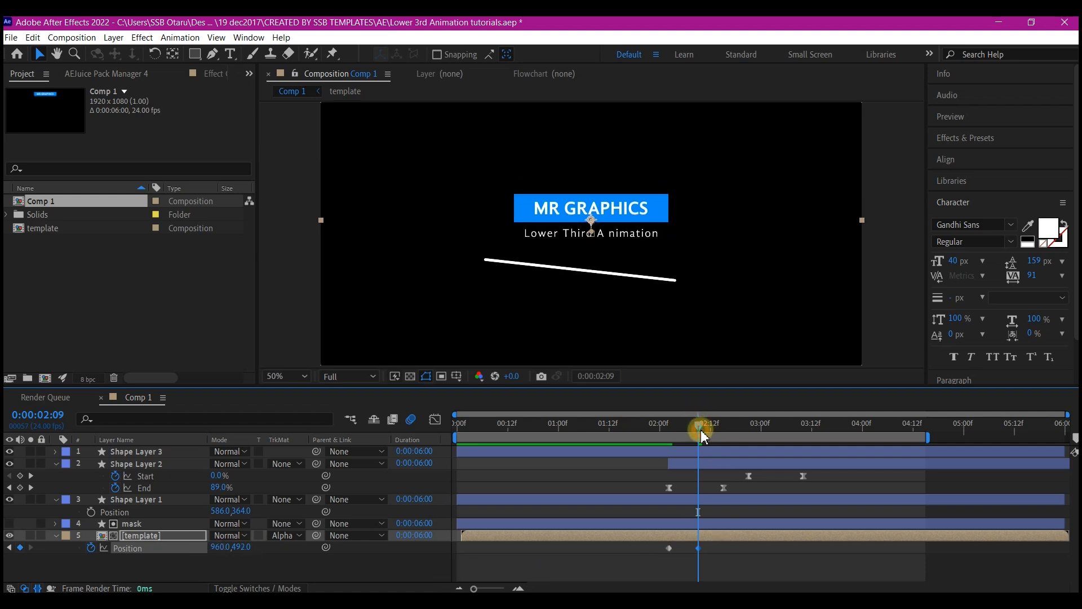
mouse_move(701, 431)
left_mouse_down()
mouse_move(749, 430)
mouse_move(719, 438)
left_mouse_up()
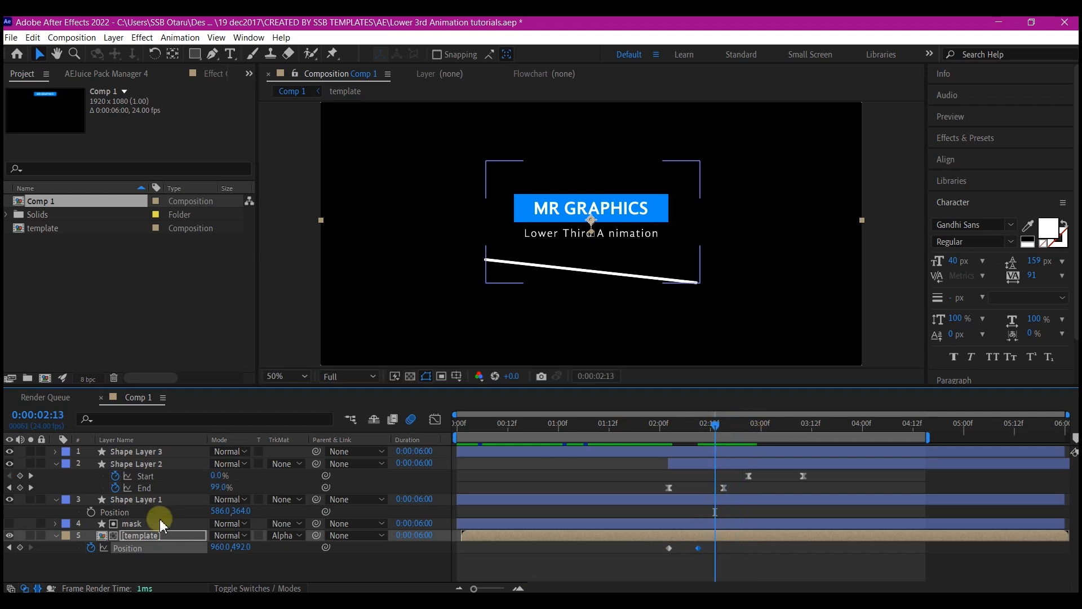
left_click(19, 546)
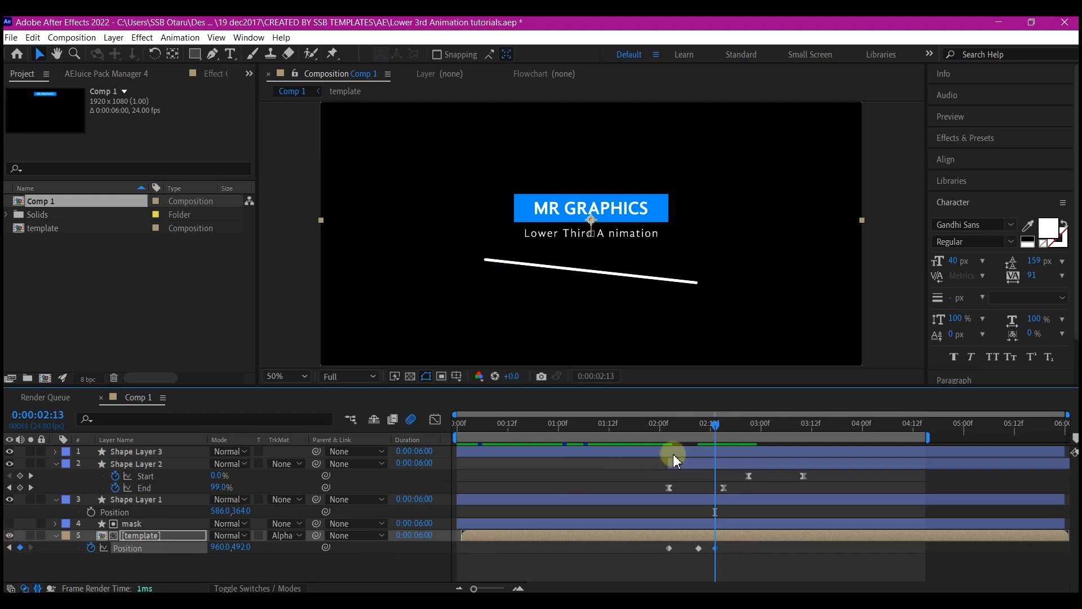
left_click_drag(713, 426, 745, 435)
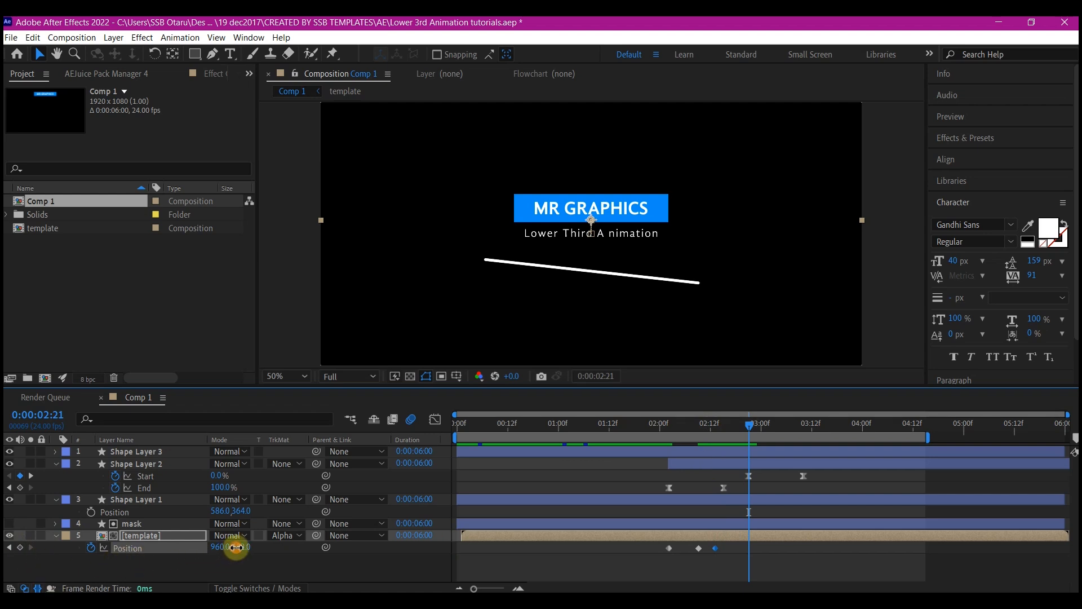
left_click_drag(236, 547, 565, 489)
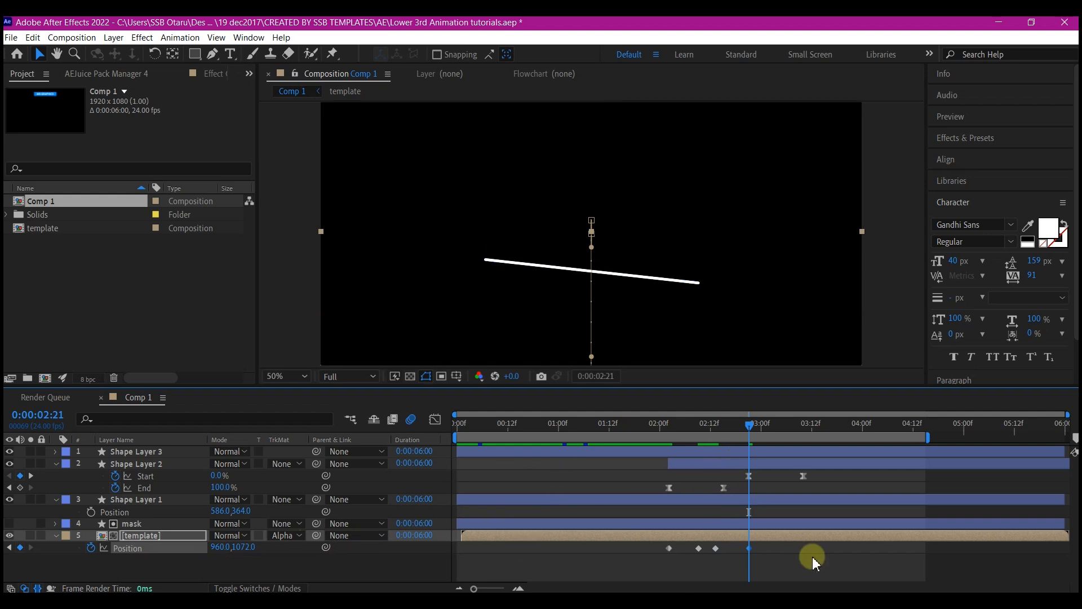
Apply Easy Ease to all four Position keyframes of the template layer
left_click_drag(779, 551, 634, 557)
right_click(670, 549)
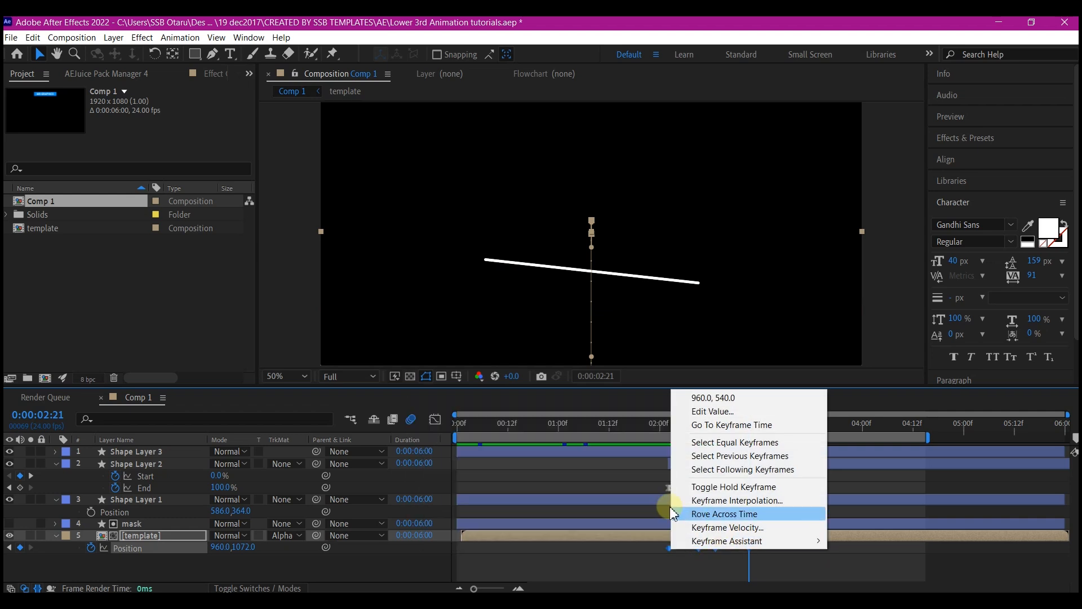
mouse_move(709, 542)
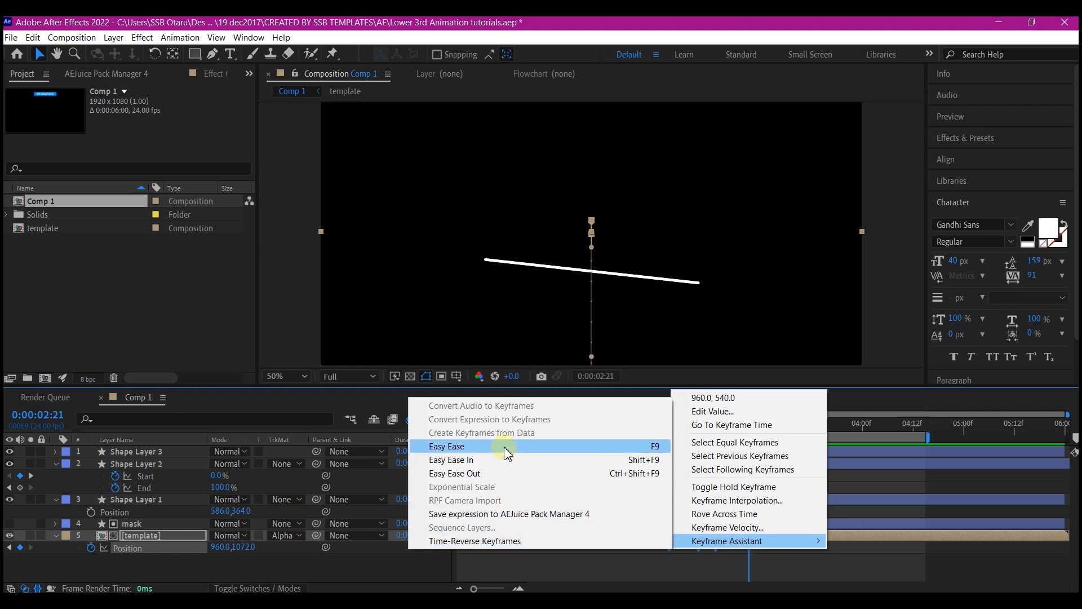
left_click(507, 449)
left_click(696, 559)
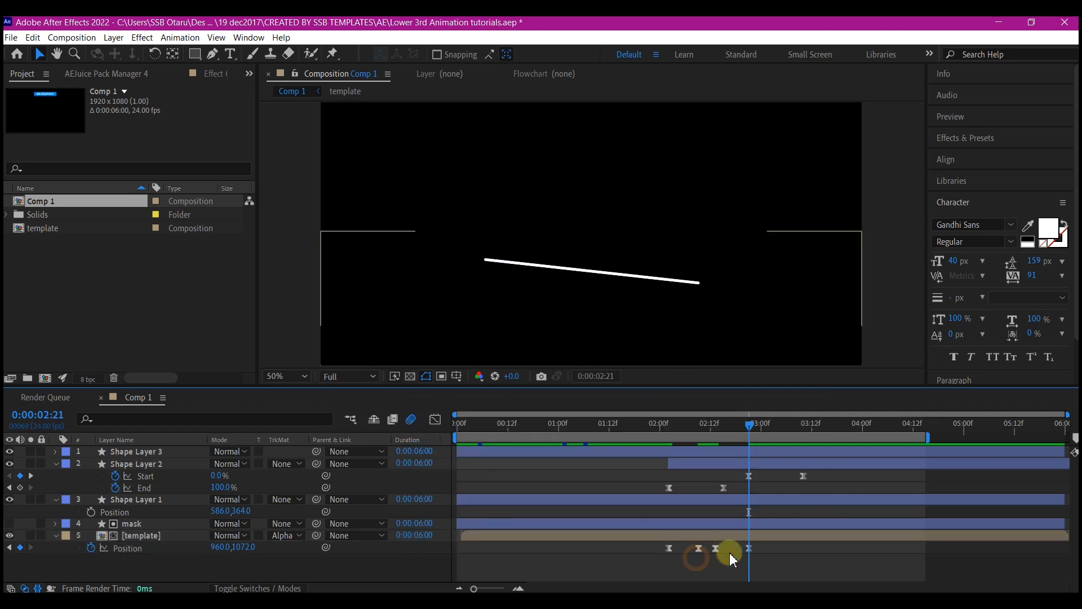
In the Graph Editor, lengthen the incoming speed handles of the last and second Position keyframes so both moves peak early and slow down gradually
left_click(749, 547)
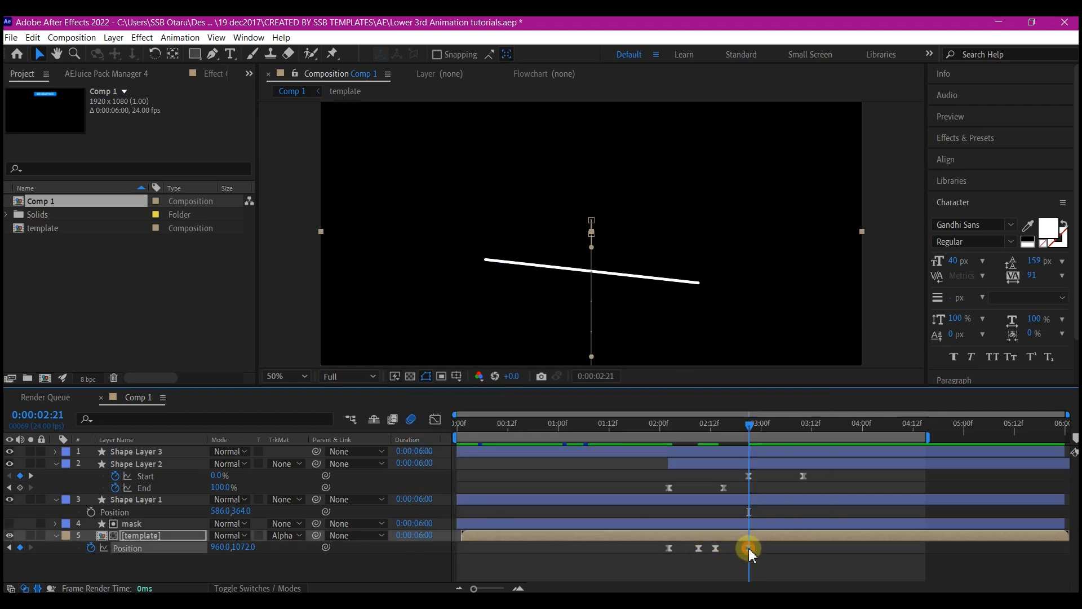
left_click(435, 420)
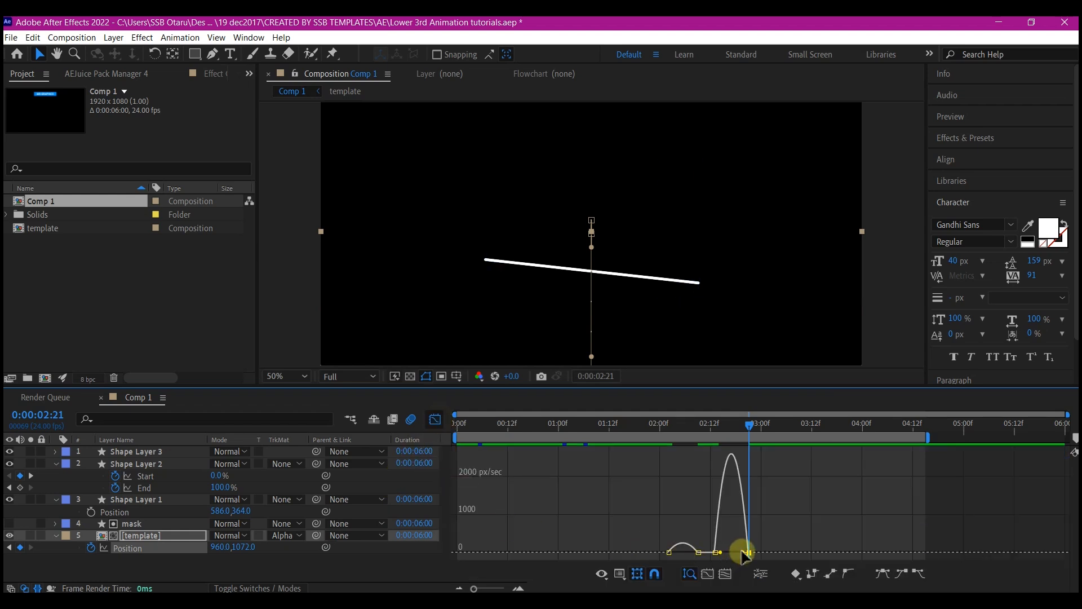
left_click_drag(745, 555, 728, 561)
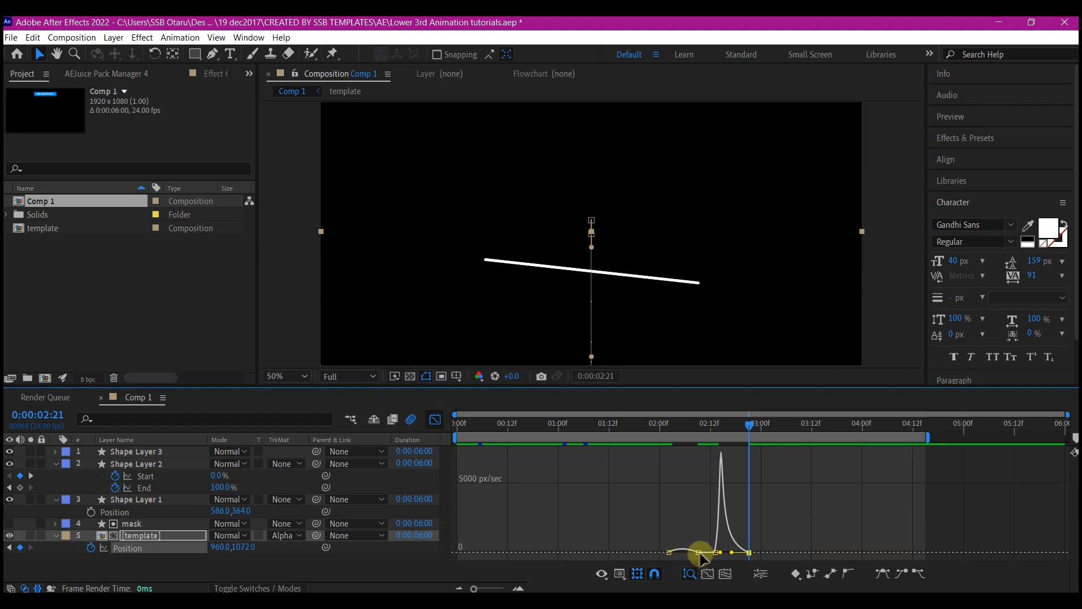
left_click(700, 555)
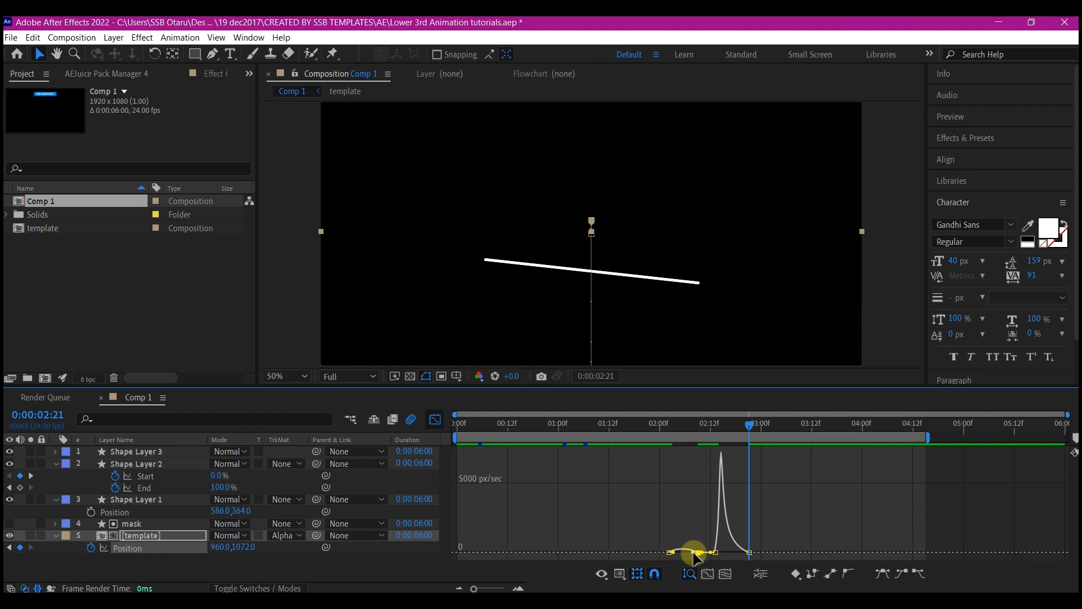
mouse_move(695, 556)
left_mouse_down()
mouse_move(674, 554)
mouse_move(684, 555)
left_mouse_up()
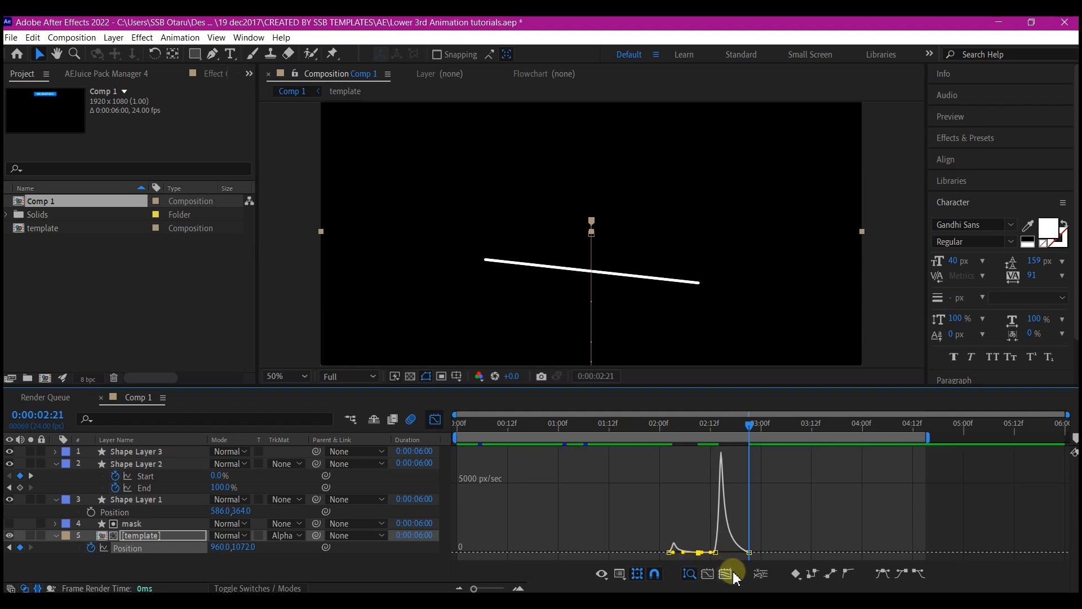